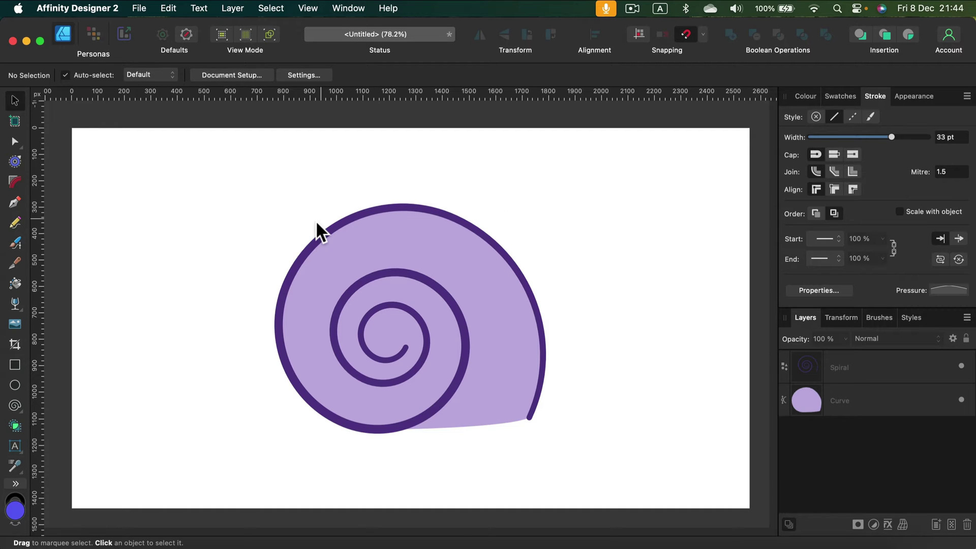
Delete the lavender shell shape, then rotate the purple spiral upright and move it up-right.
left_click(297, 386)
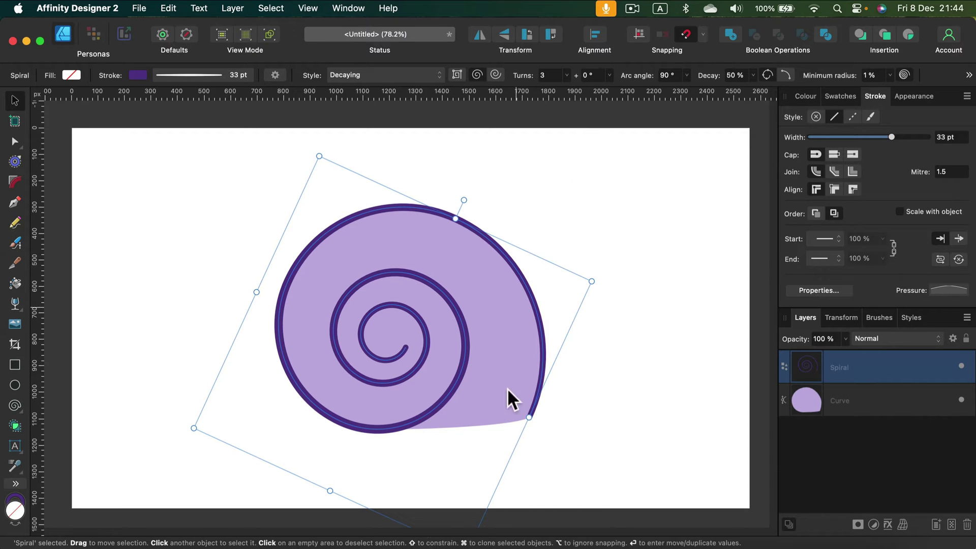
left_click(640, 398)
left_click(503, 422)
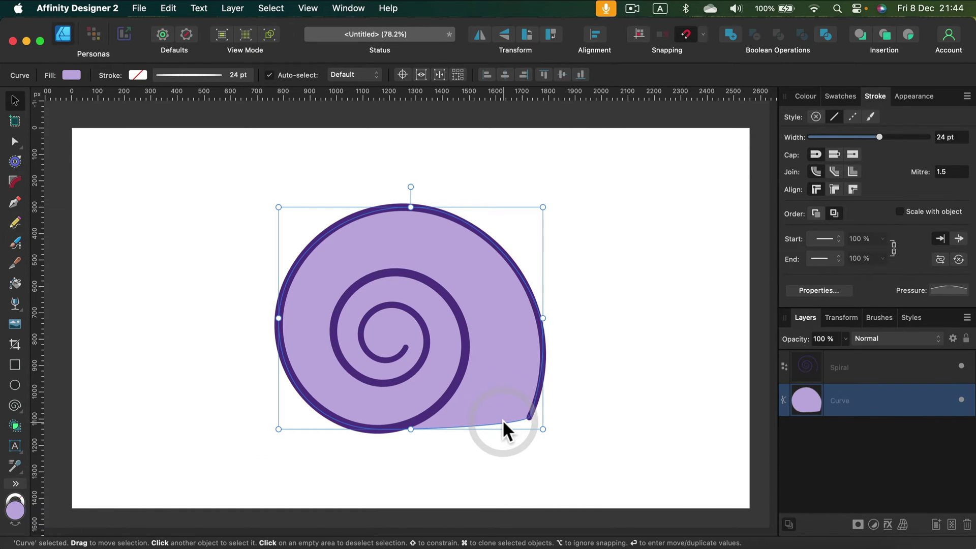
left_click_drag(499, 420, 498, 450)
key("BackSpace")
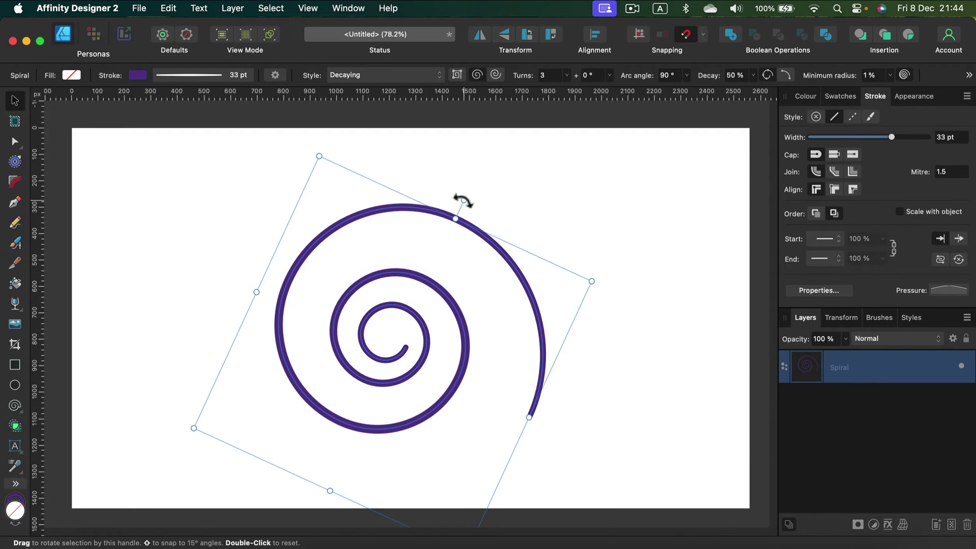
left_click_drag(462, 200, 401, 177)
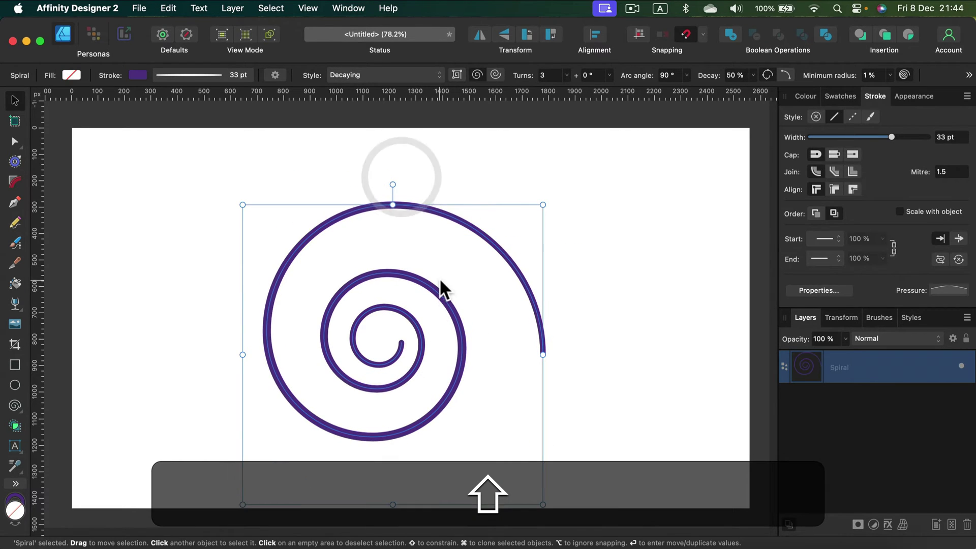
left_click_drag(444, 282, 466, 262)
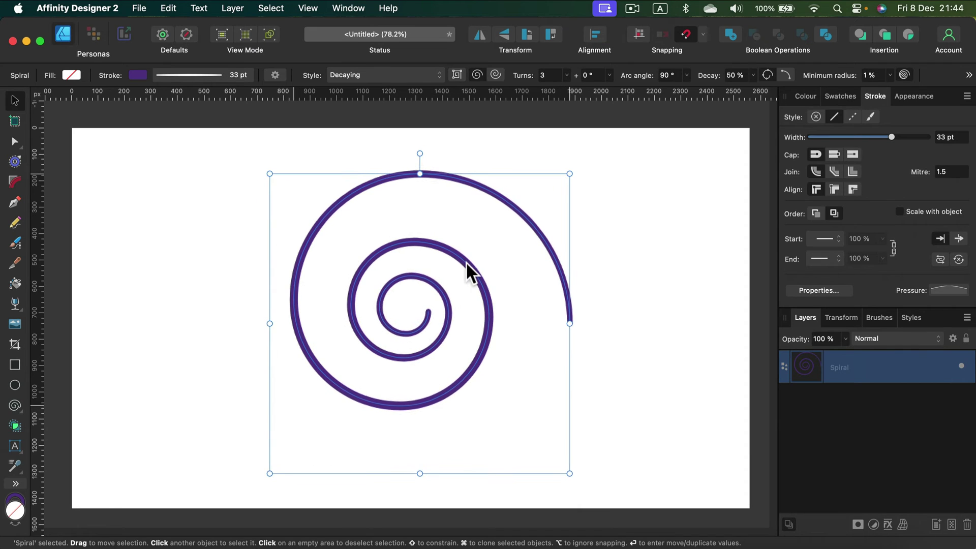
Switch the spiral to the Linear style and raise its turns from 3 to 6.
left_click(360, 73)
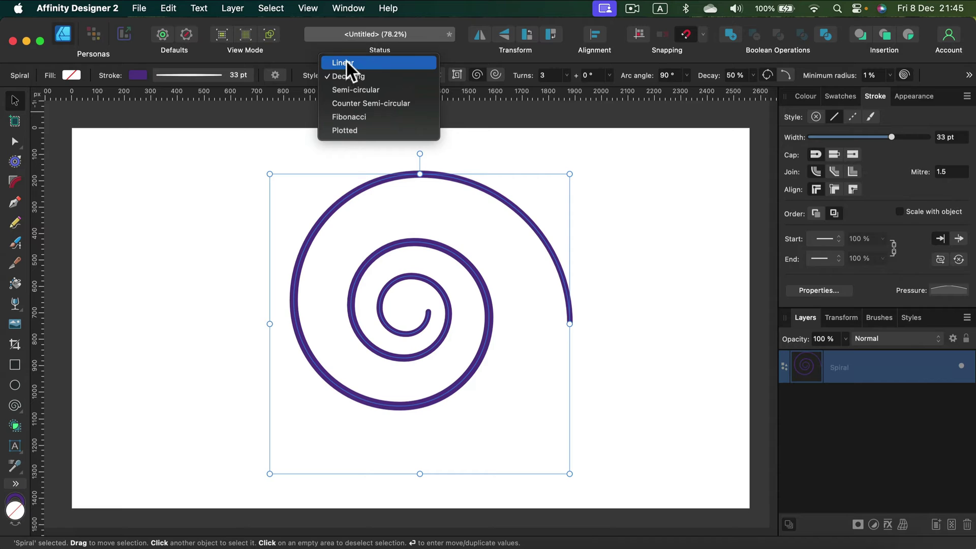
left_click(346, 61)
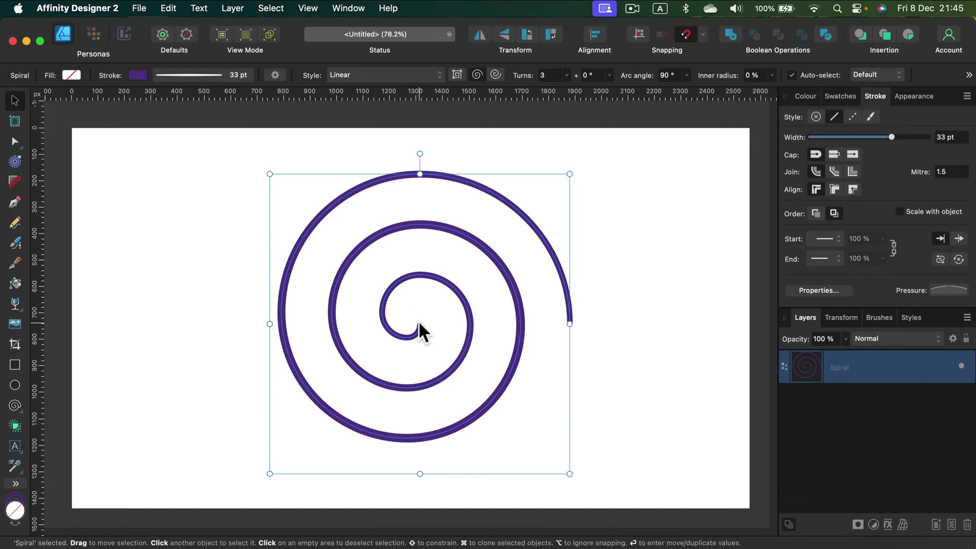
left_click(566, 75)
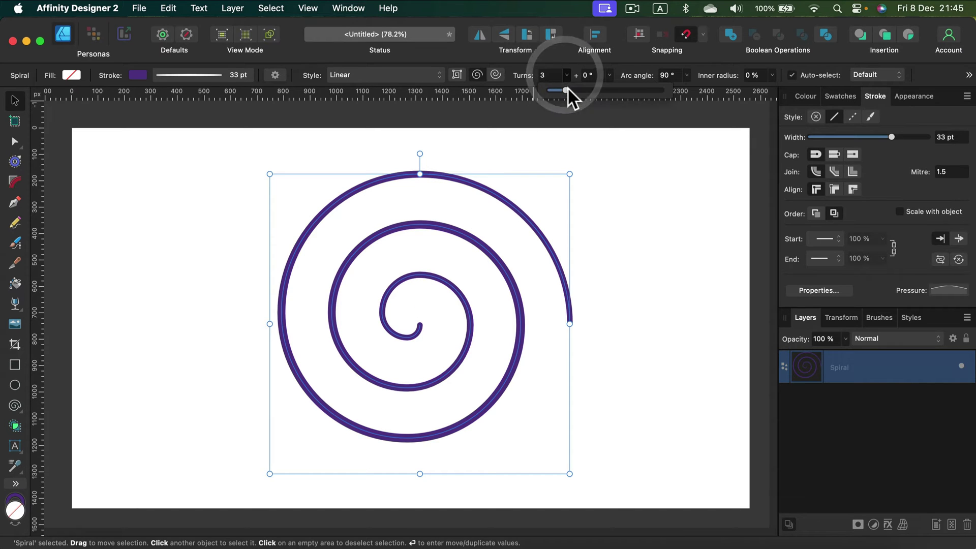
left_click_drag(568, 90, 584, 93)
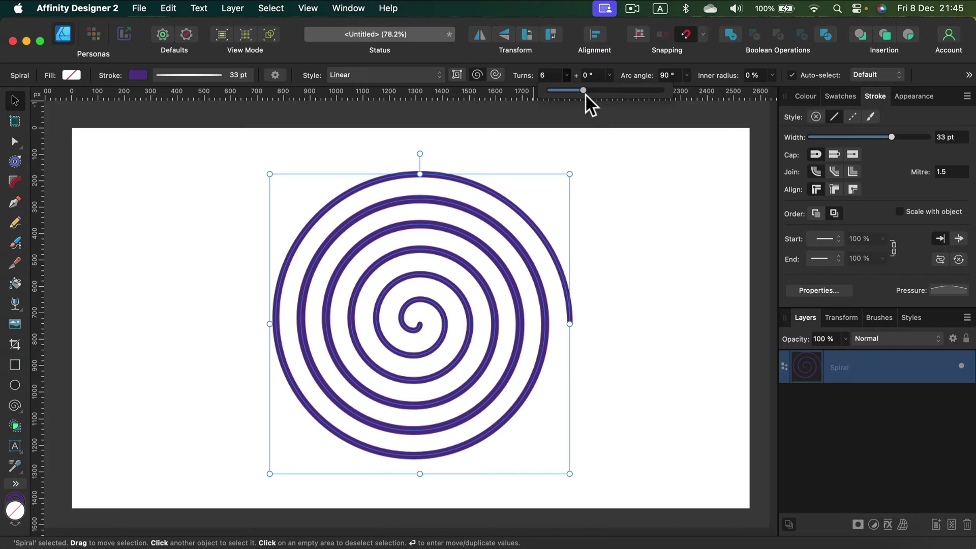
Return the 6-turn spiral to the Decaying style.
left_click(643, 196)
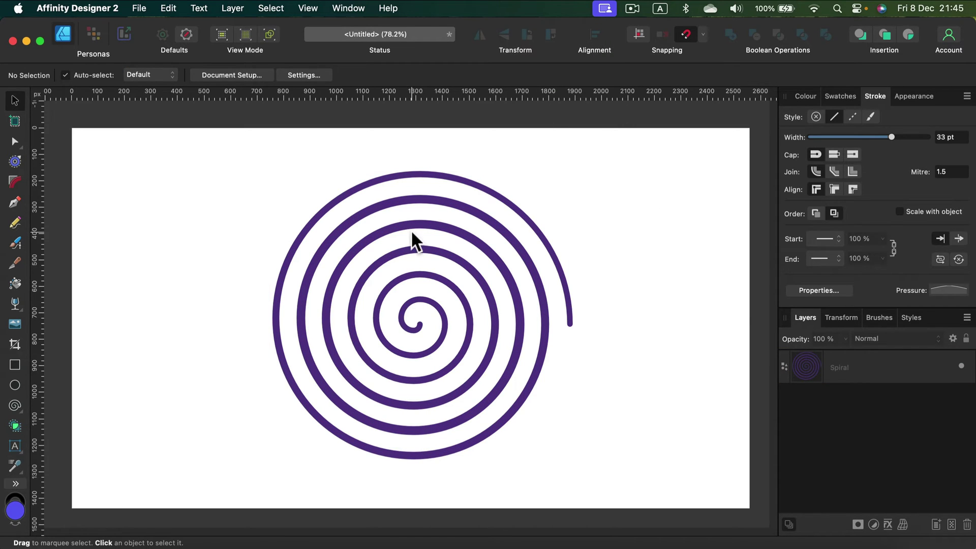
left_click(429, 196)
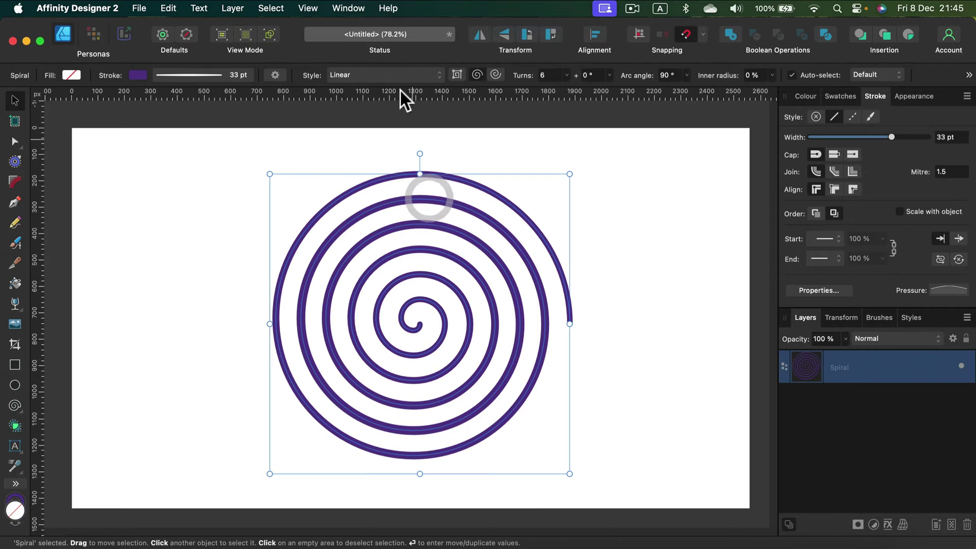
left_click(399, 74)
left_click(399, 88)
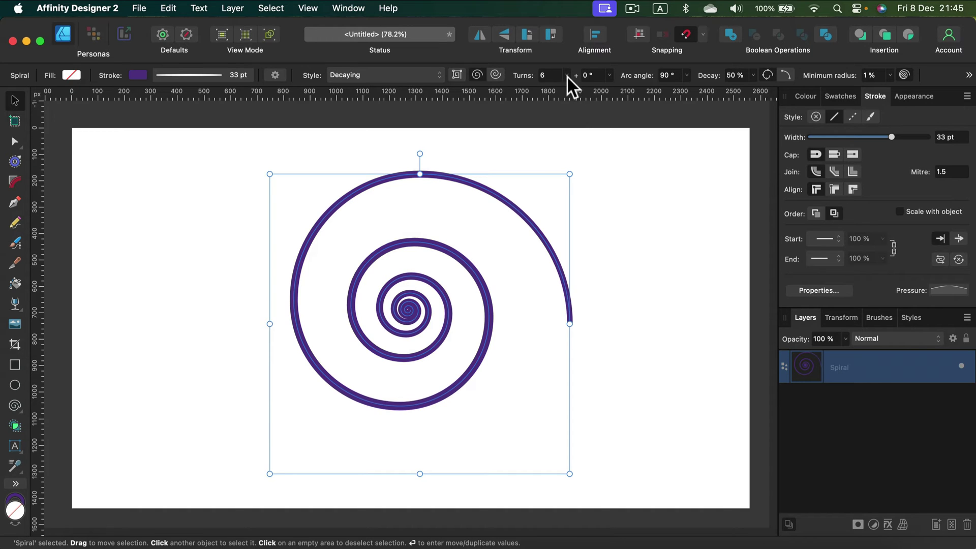
Compare the spiral in the Semi-circular, Linear and Semi-circular styles.
left_click(437, 75)
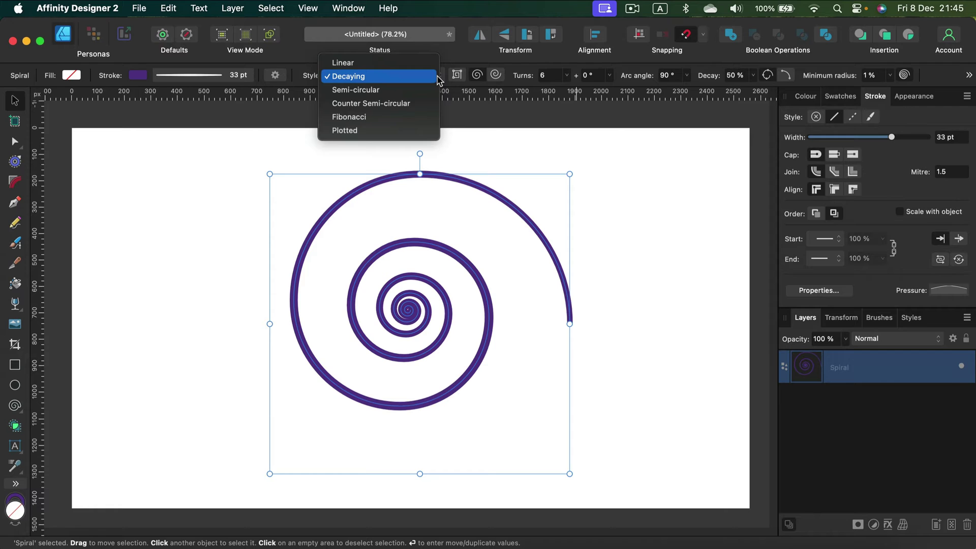
left_click(435, 90)
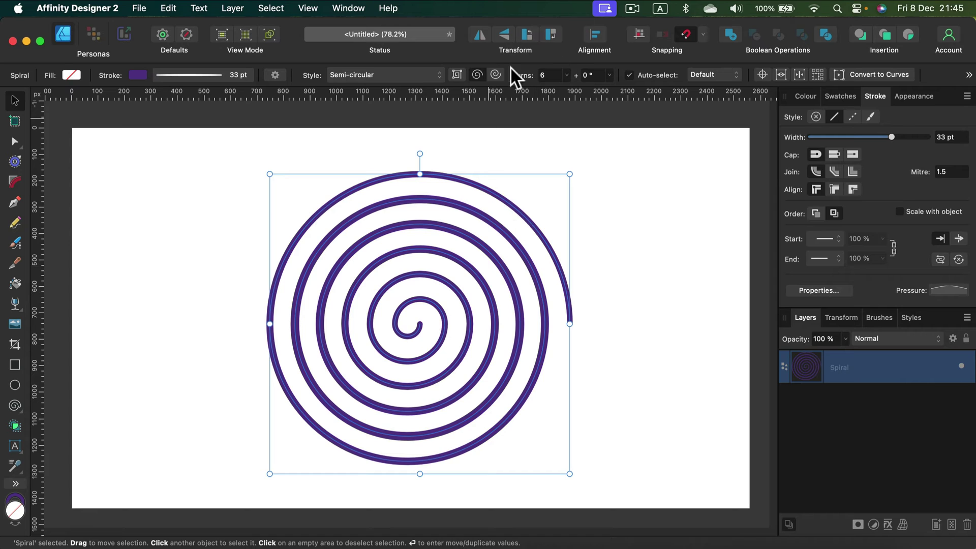
left_click(397, 75)
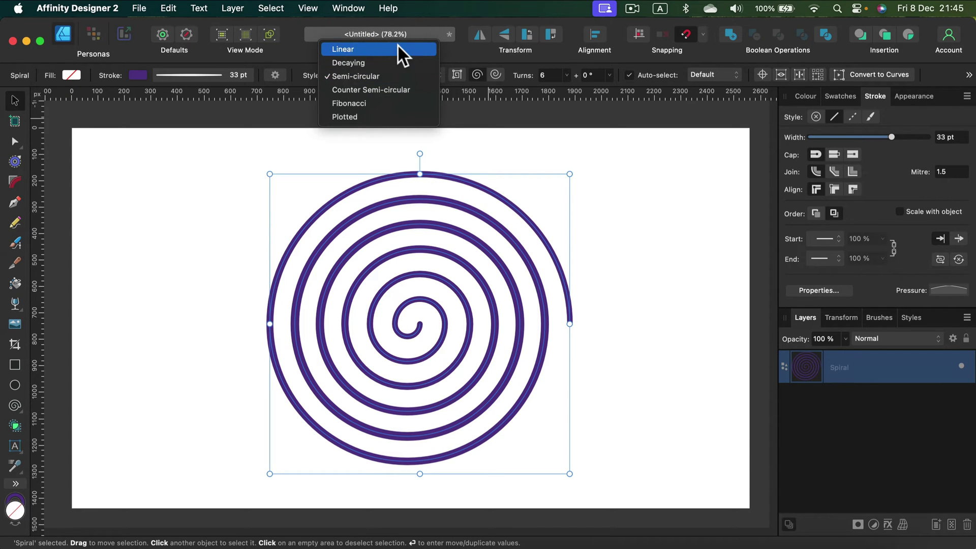
left_click(398, 47)
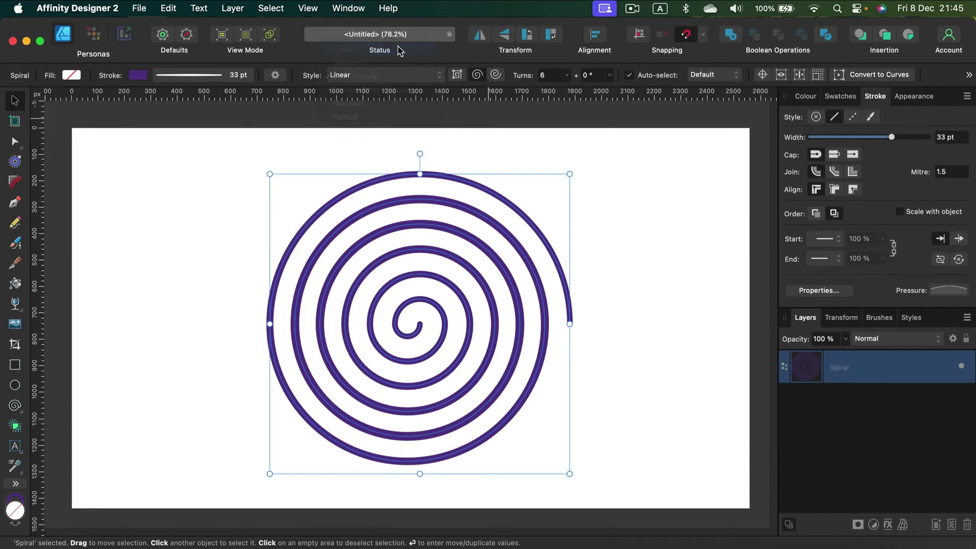
left_click(395, 75)
left_click(384, 104)
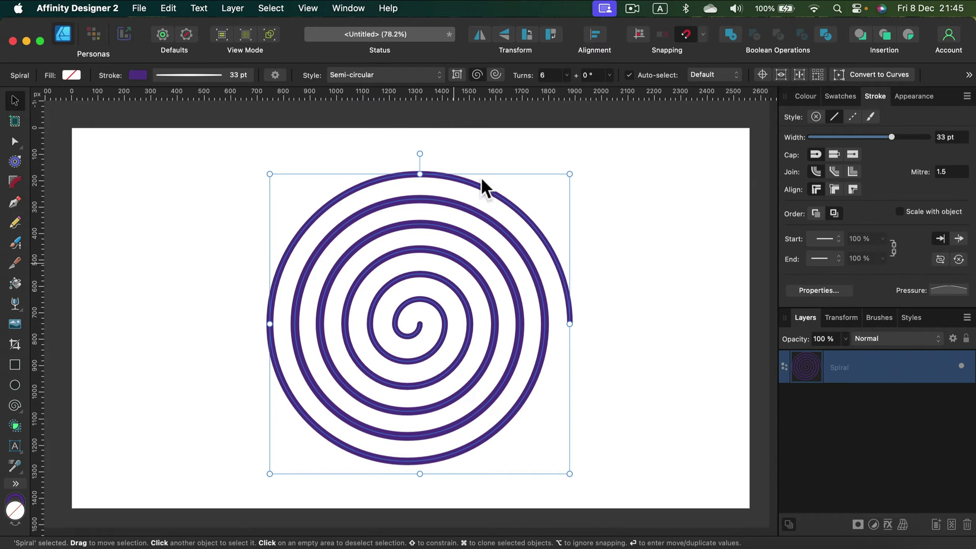
Set the spiral to the Counter Semi-circular style and preview it deselected.
left_click(426, 72)
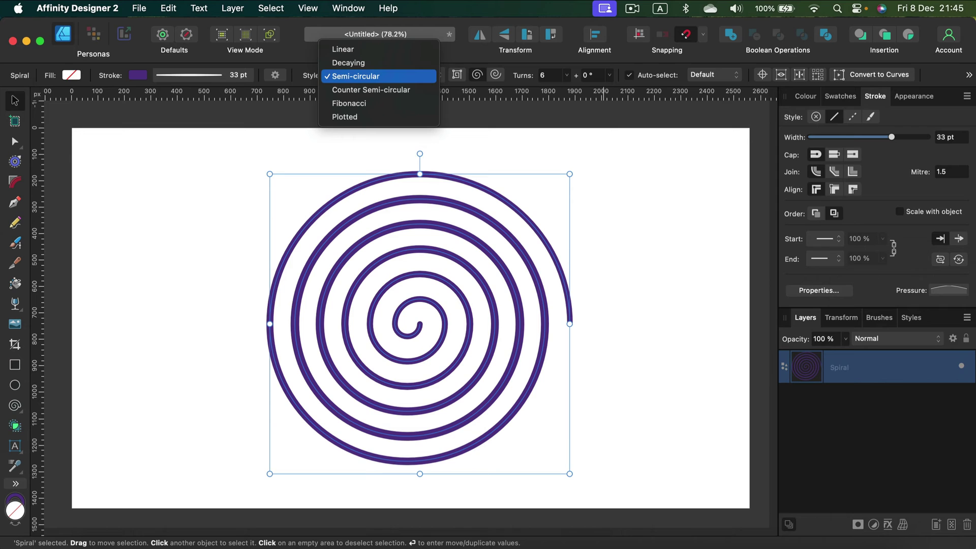
left_click(381, 89)
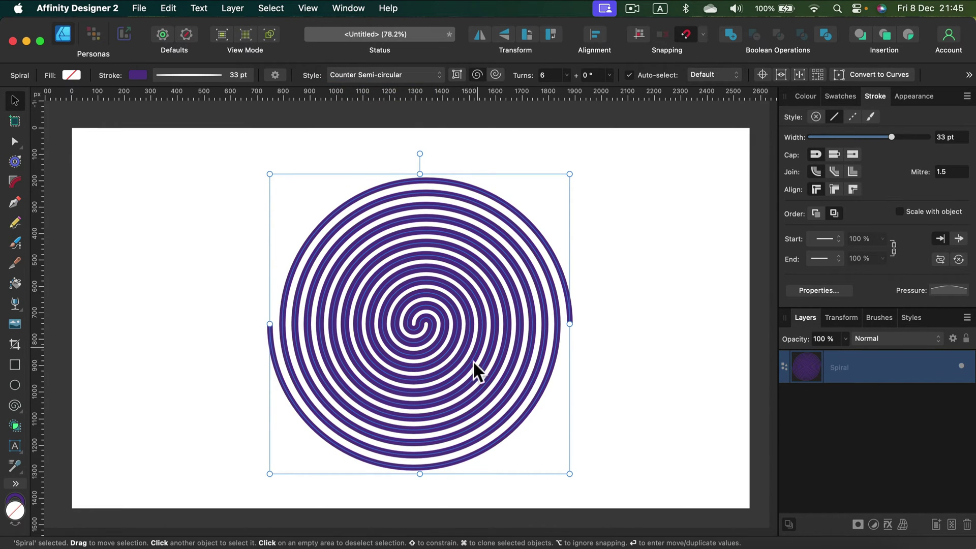
left_click(679, 292)
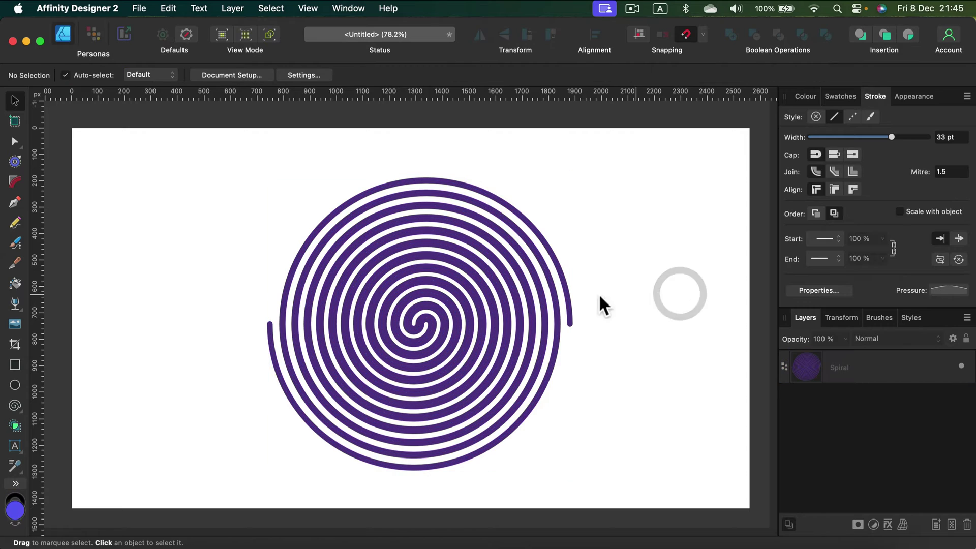
left_click(570, 295)
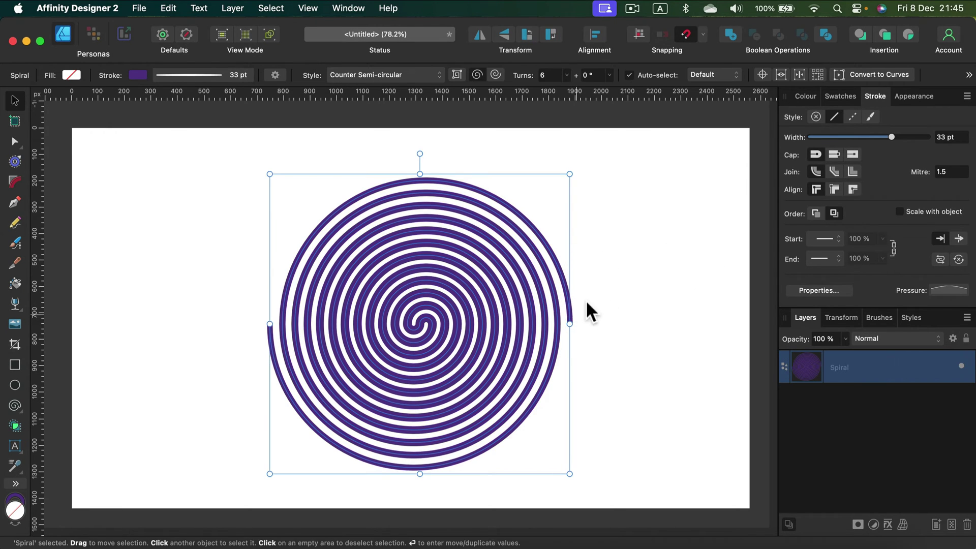
left_click(631, 290)
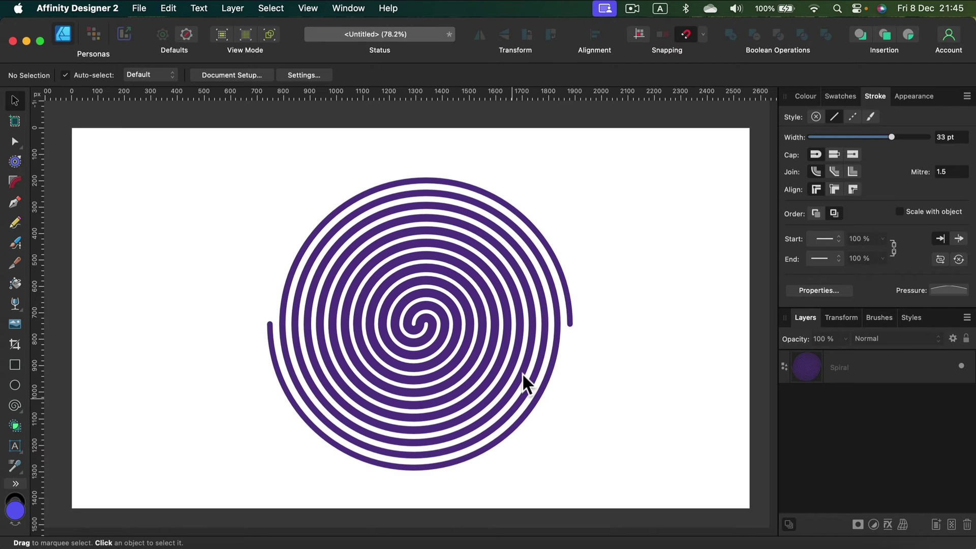
left_click(568, 291)
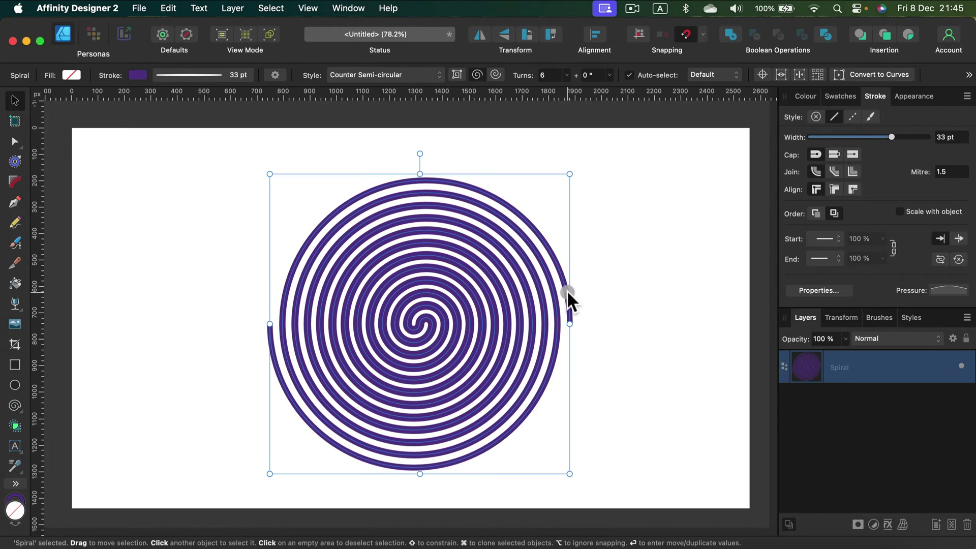
Switch the spiral to the Fibonacci style.
left_click(414, 75)
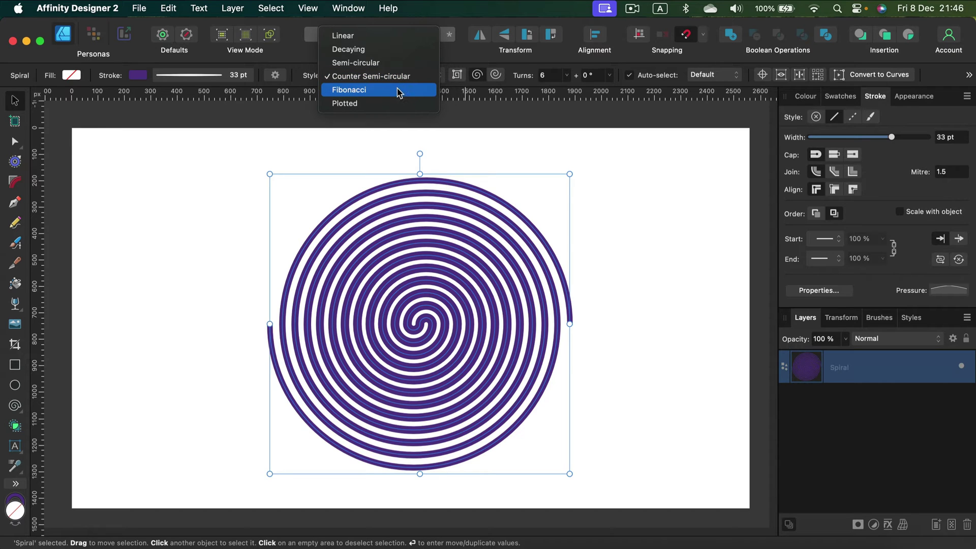
left_click(400, 90)
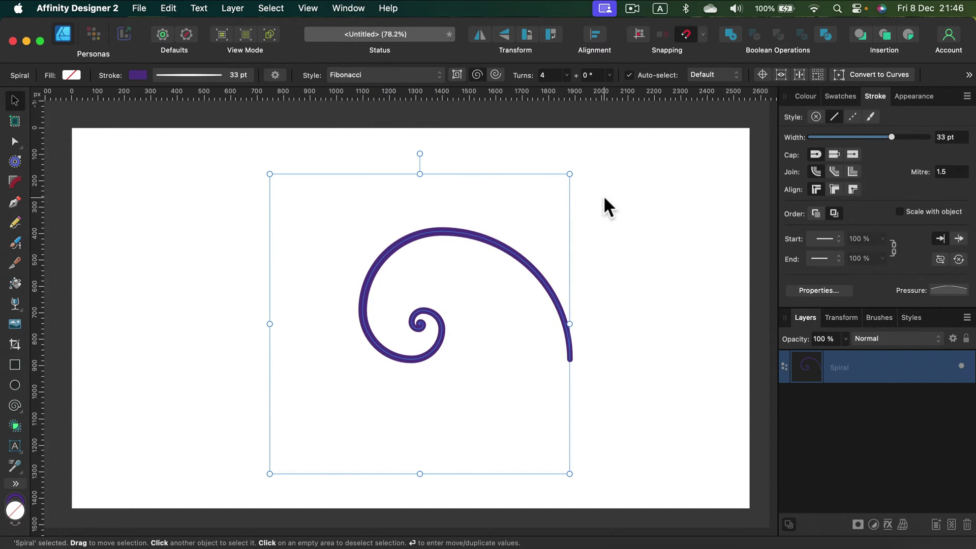
left_click(649, 225)
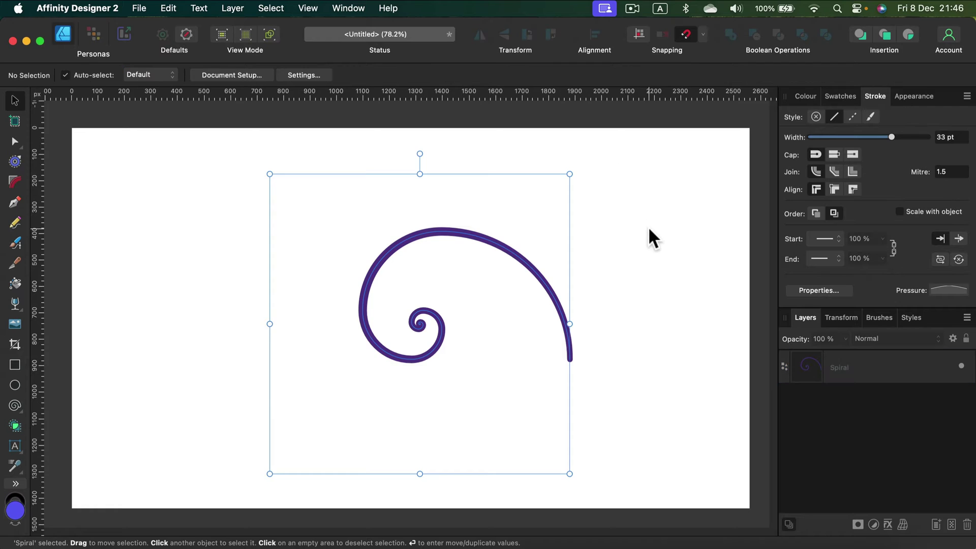
Draw a square with the Rectangle tool and remove its fill.
left_click(15, 364)
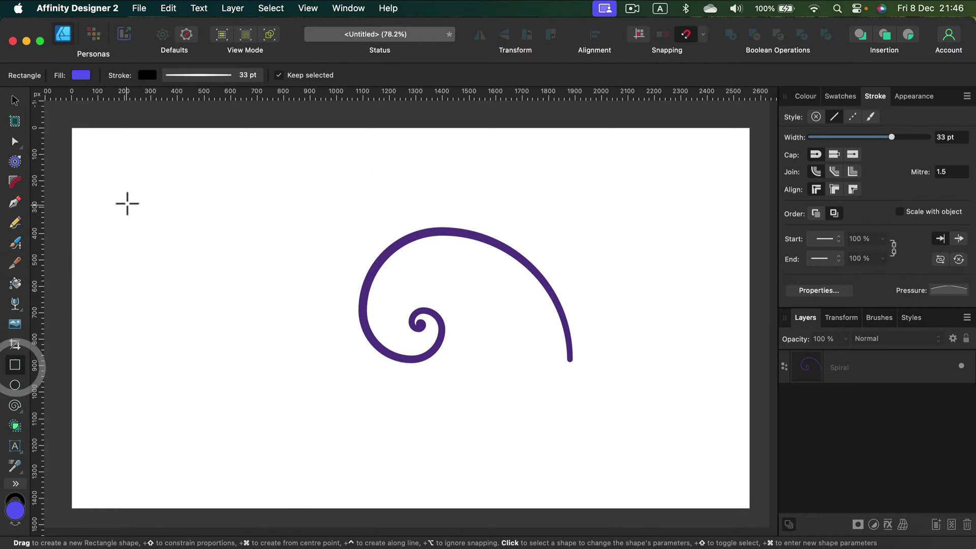
left_click_drag(126, 200, 265, 352)
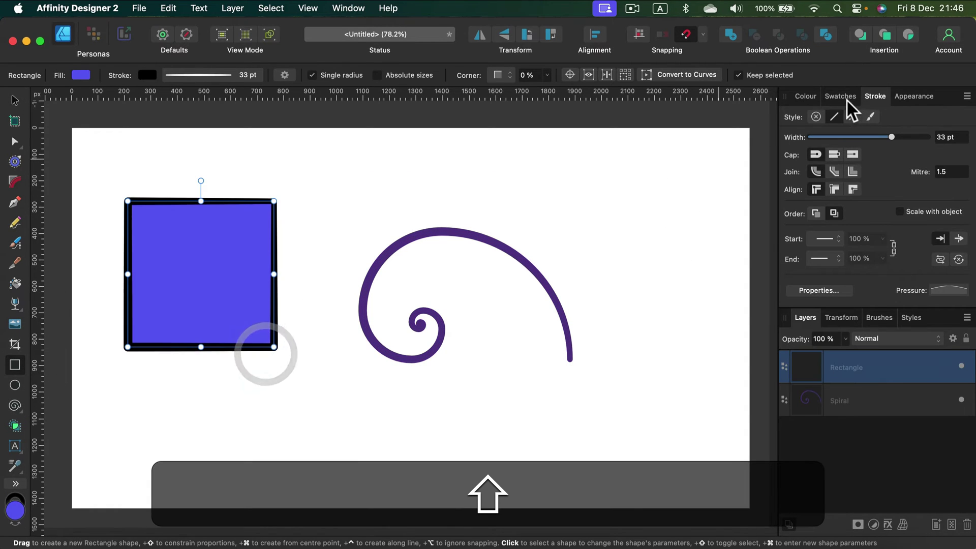
left_click(806, 96)
left_click(789, 135)
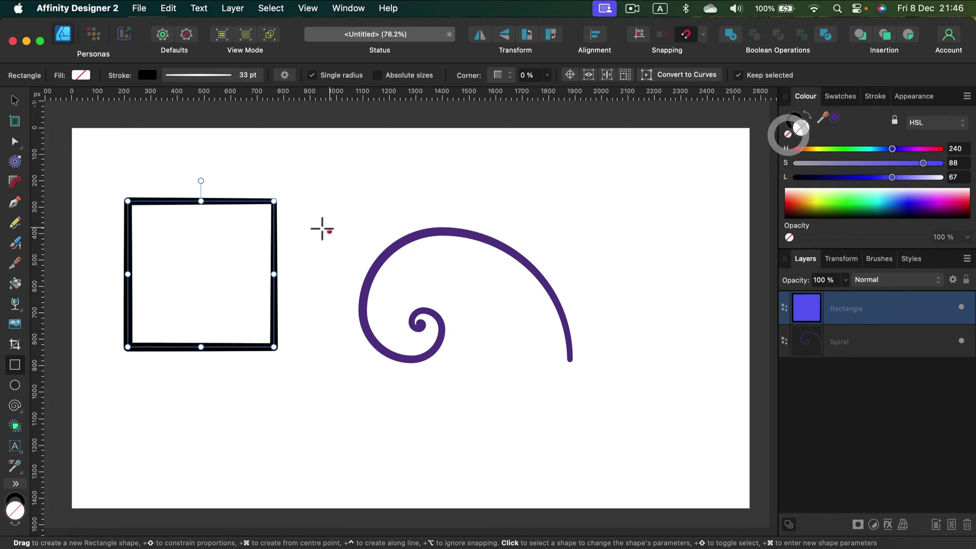
Paste a copy of the square, place it against the right side, and shrink it to half size.
left_click(11, 98)
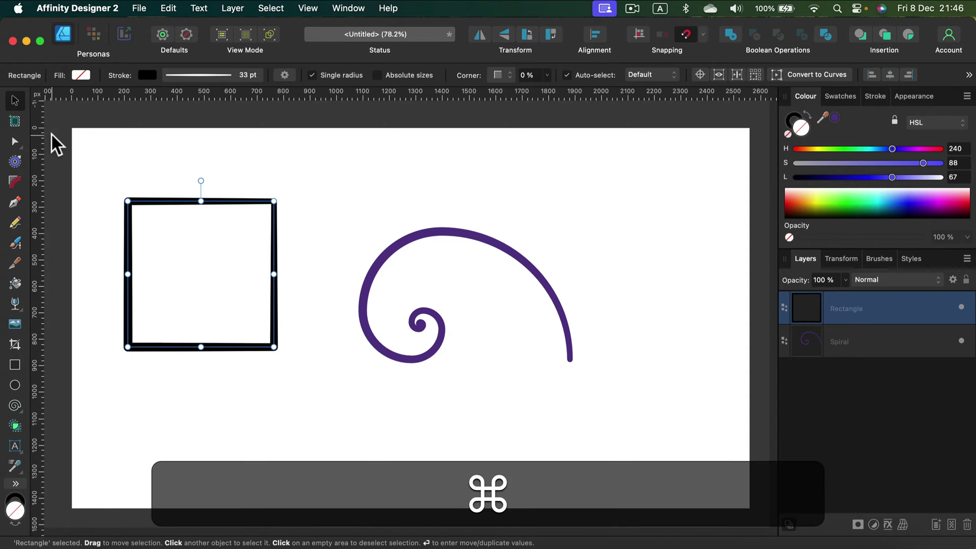
key("super+v")
left_click_drag(269, 228, 417, 226)
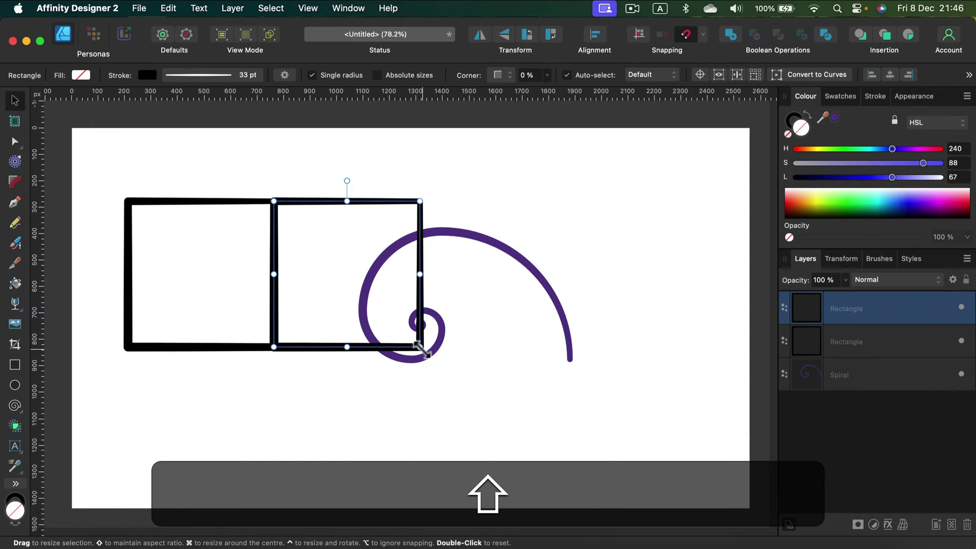
left_click_drag(420, 348, 498, 319)
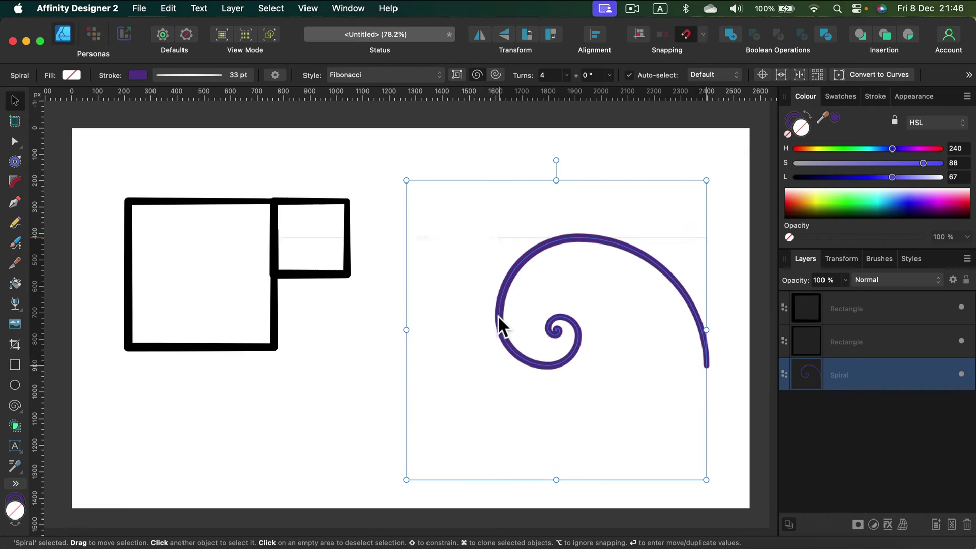
Paste copies of the small square, placing one below it and another to shrink.
left_click(310, 271)
key("super+v")
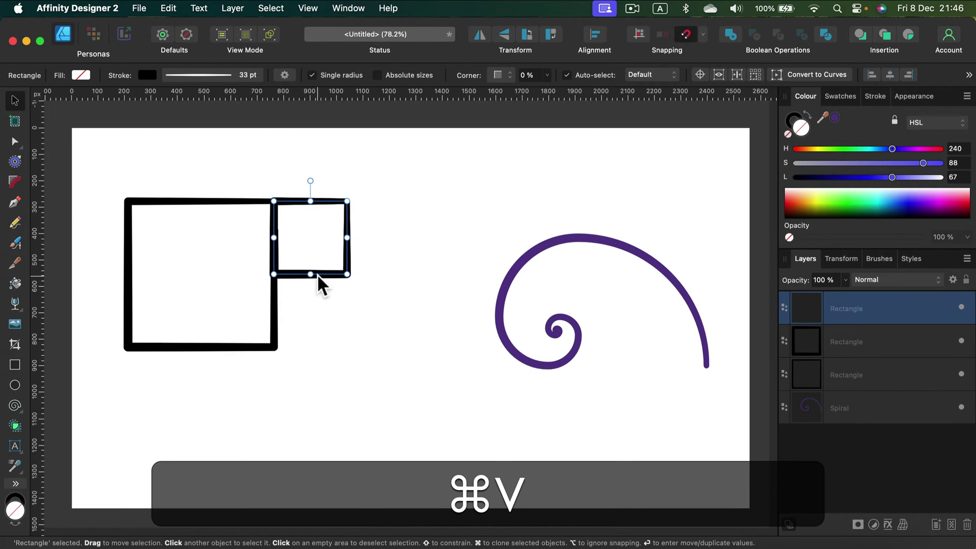
left_click_drag(317, 273, 304, 315)
key("super+c")
key("super+v")
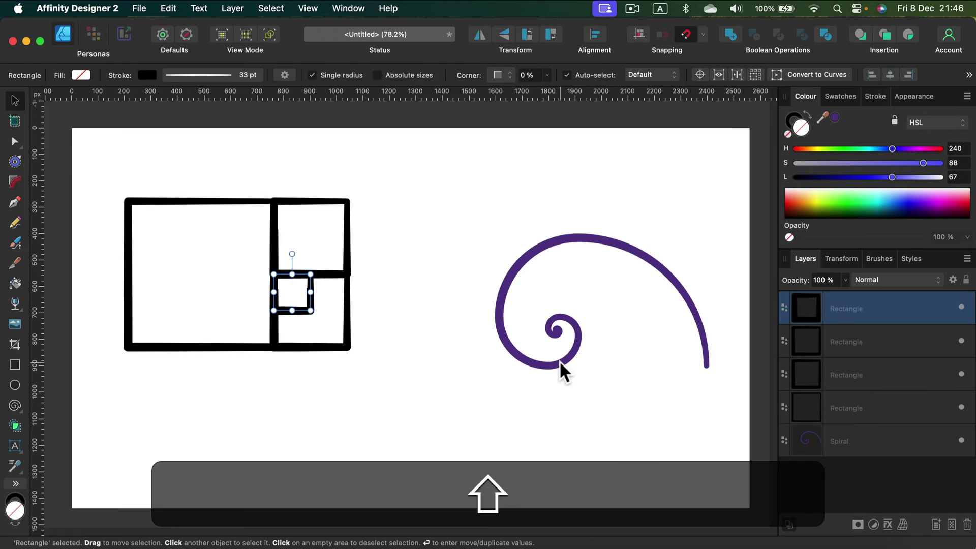
Flip the spiral horizontally, test its fit on the square grid, then select the four squares.
left_click_drag(560, 362, 193, 329)
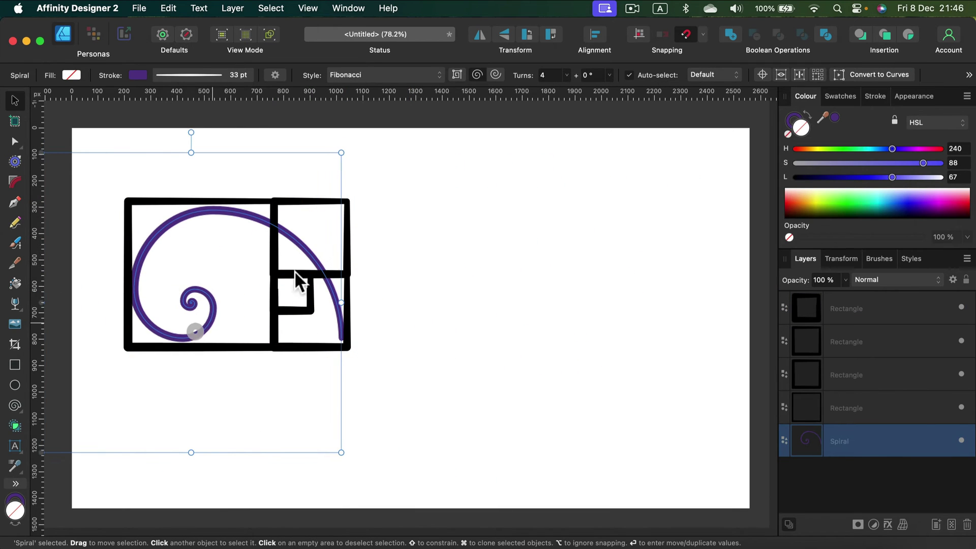
left_click(480, 34)
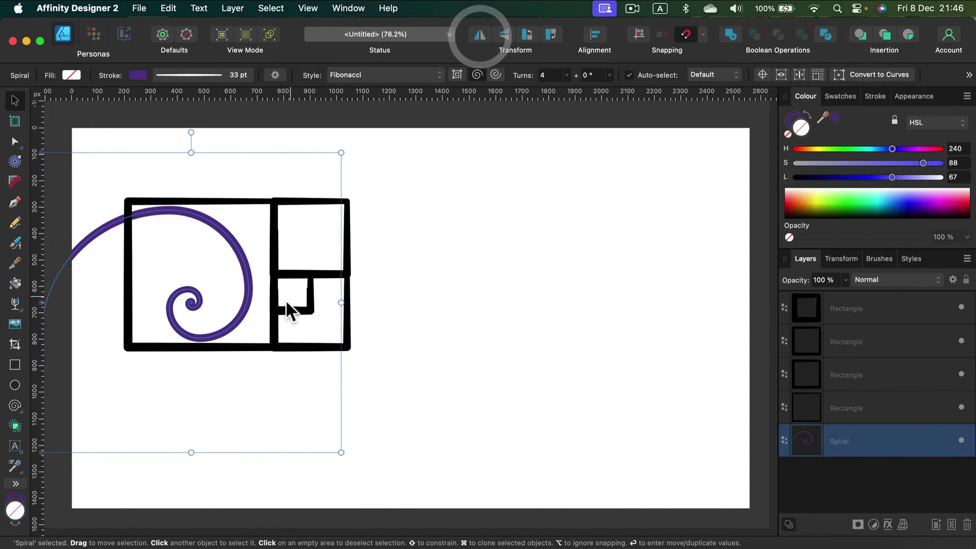
left_click_drag(250, 307, 345, 303)
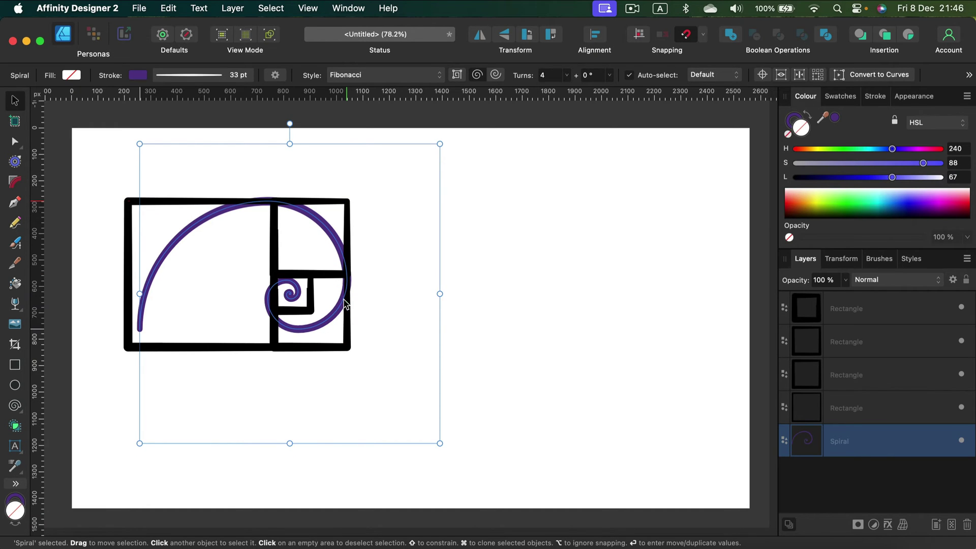
key("shift")
left_click_drag(140, 443, 130, 447)
left_click_drag(331, 316, 592, 347)
left_click_drag(102, 175, 361, 395)
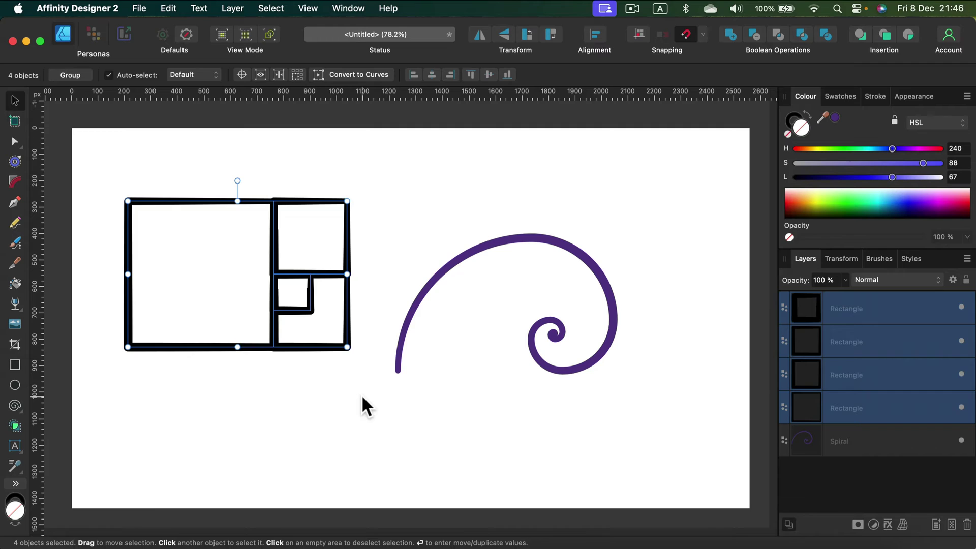
Delete the four squares and reduce the Fibonacci spiral to 1 turn.
key("BackSpace")
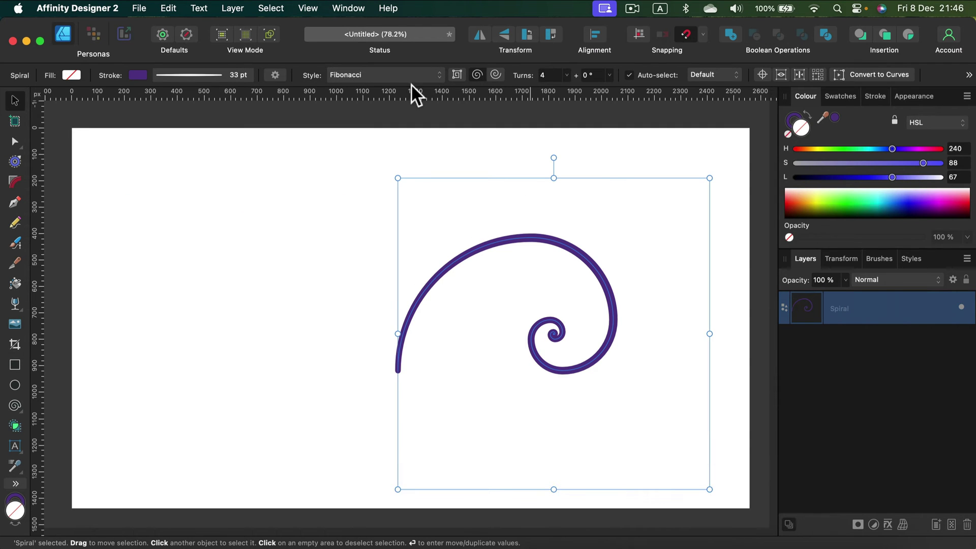
left_click(567, 75)
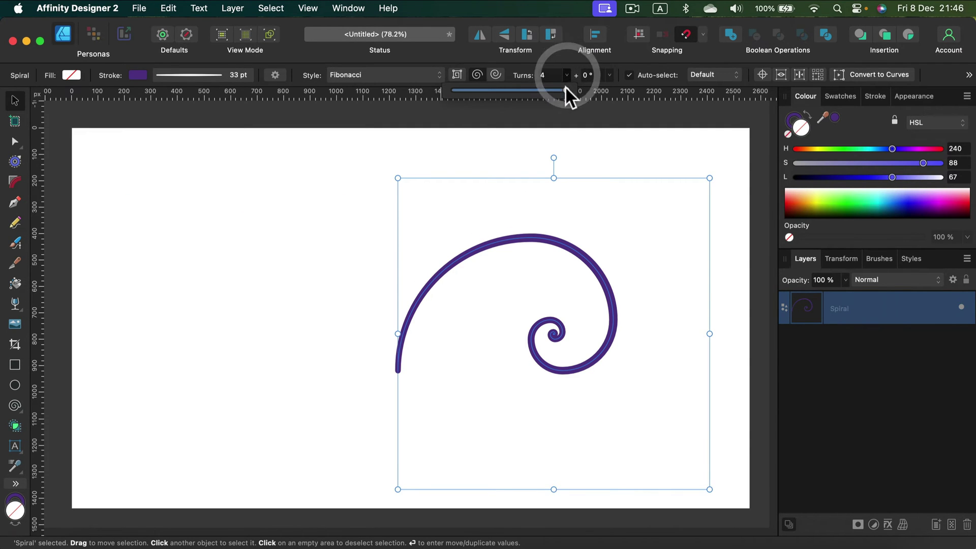
left_click_drag(565, 87, 494, 87)
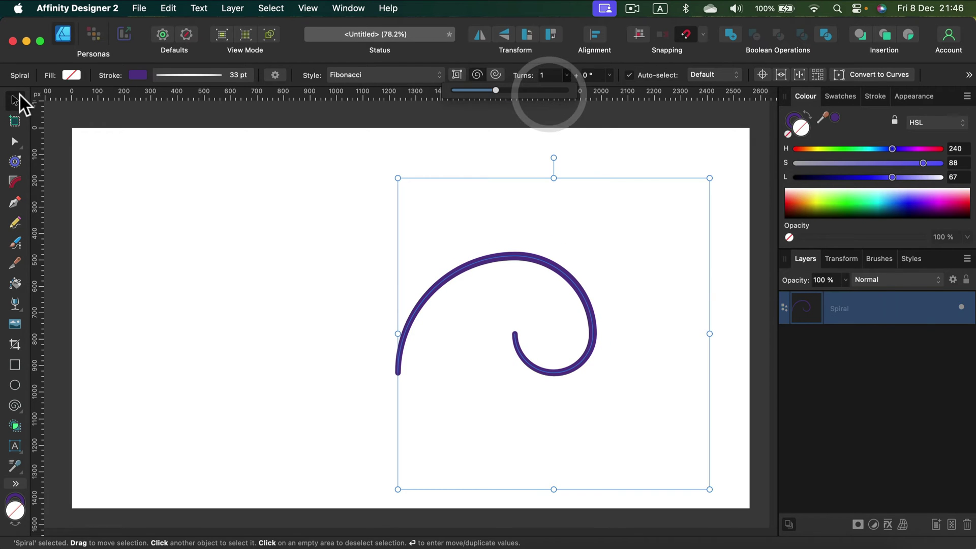
left_click(366, 251)
left_click(537, 262)
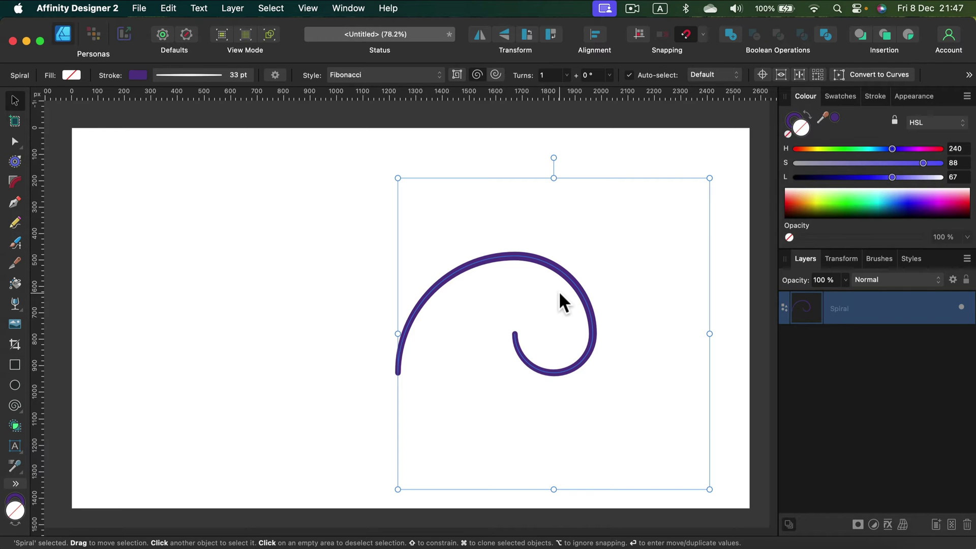
Switch the spiral to the Plotted style and raise its Turns slider to 13.
left_click(373, 74)
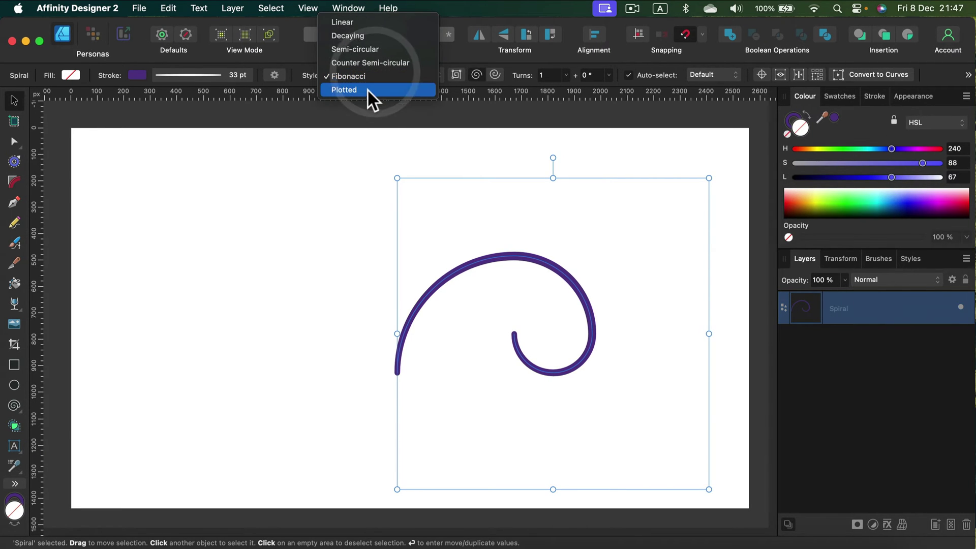
left_click(368, 90)
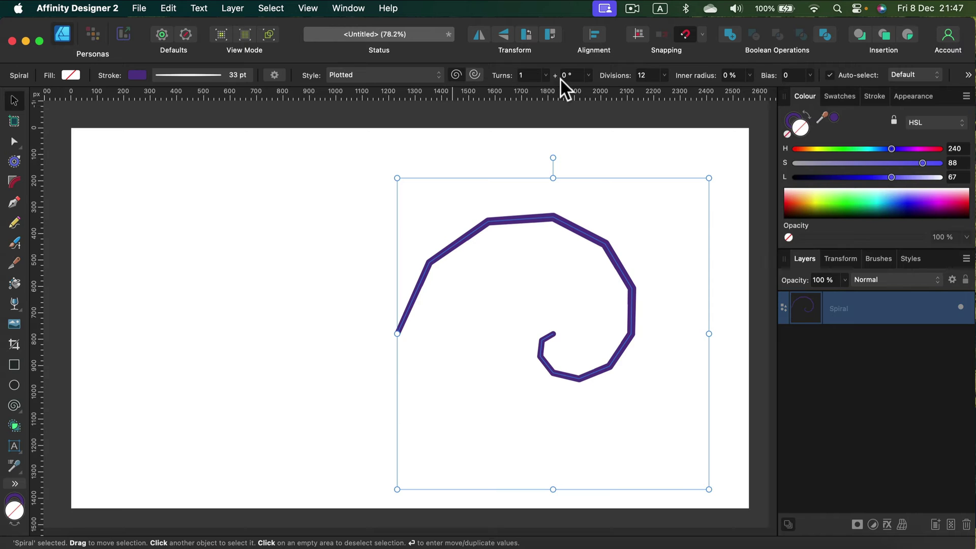
left_click(545, 75)
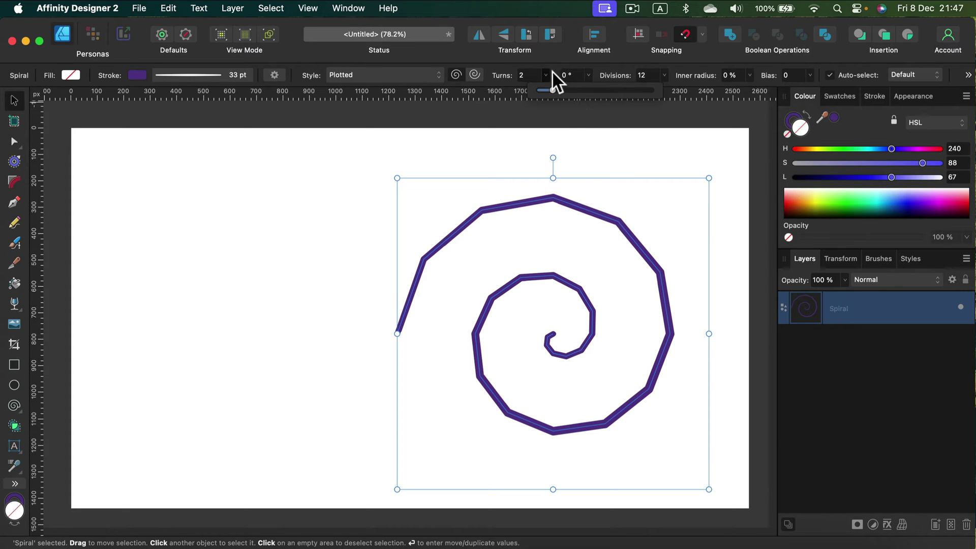
left_click_drag(545, 77, 568, 105)
Move the spiral up-left and draw a vertical Pen line through its centre.
left_click_drag(597, 200, 451, 179)
left_click(649, 207)
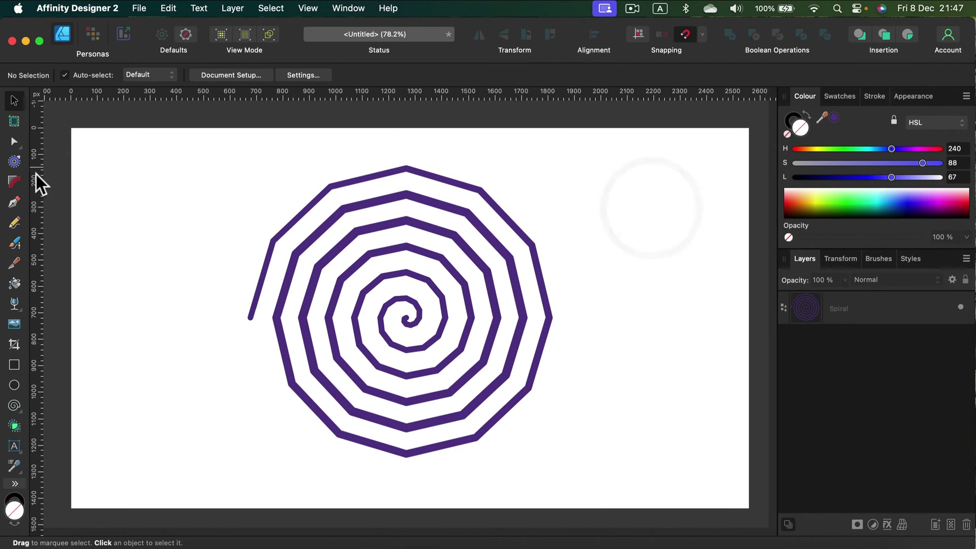
left_click(16, 202)
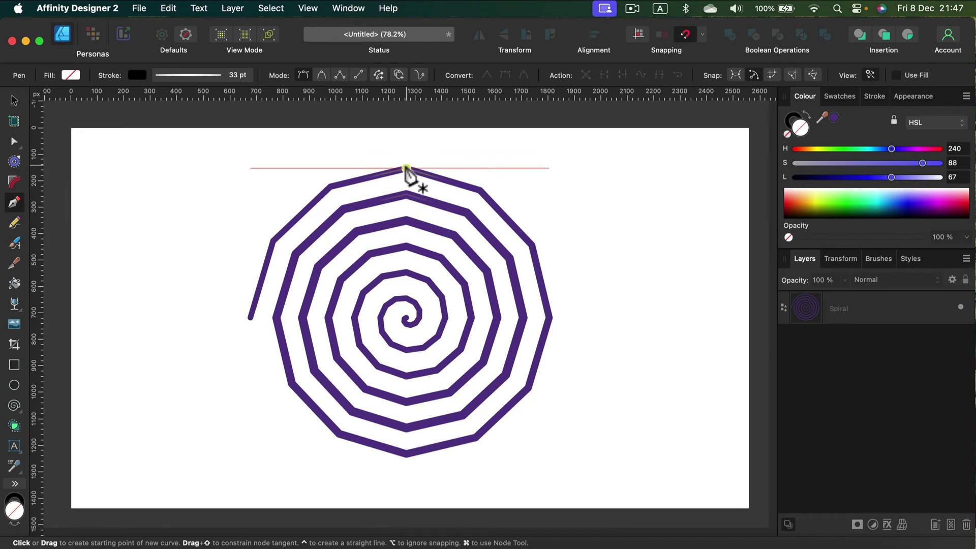
left_click(406, 168)
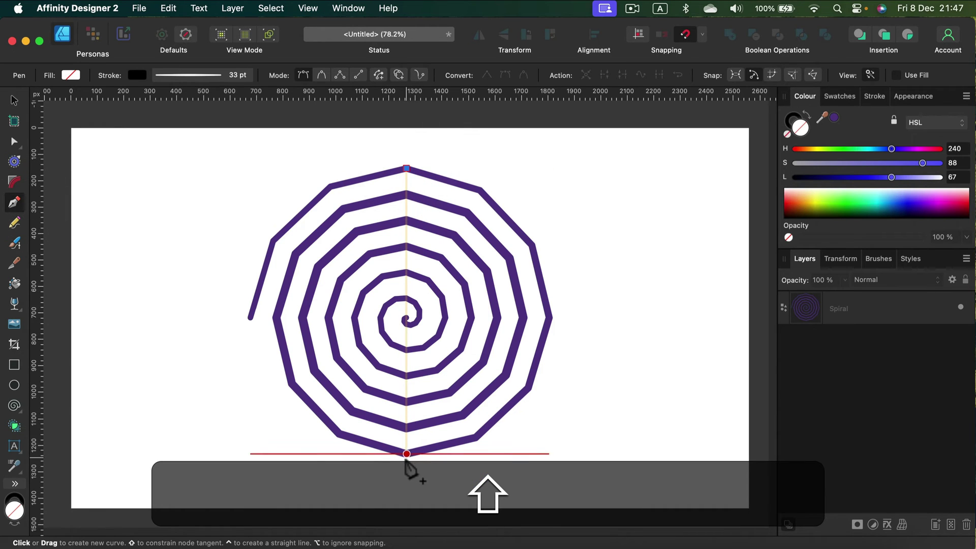
left_click(406, 454)
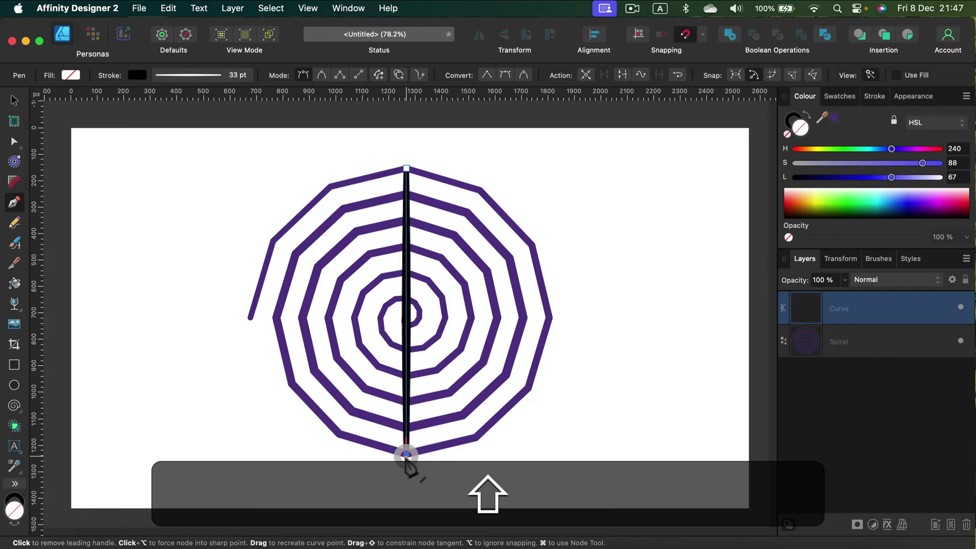
left_click(14, 102)
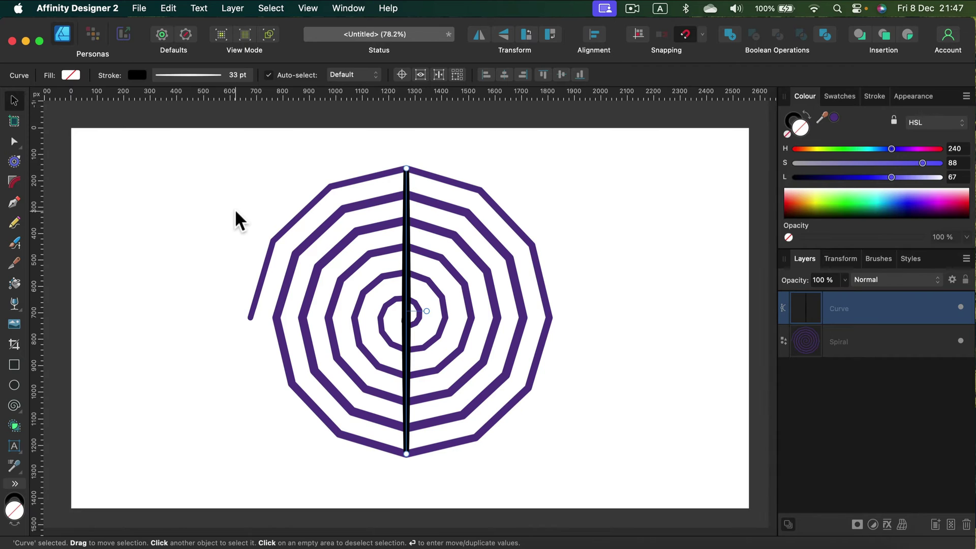
Paste the line rotated 30°, repeat with Cmd+J for more spokes, and select everything.
key("super+v")
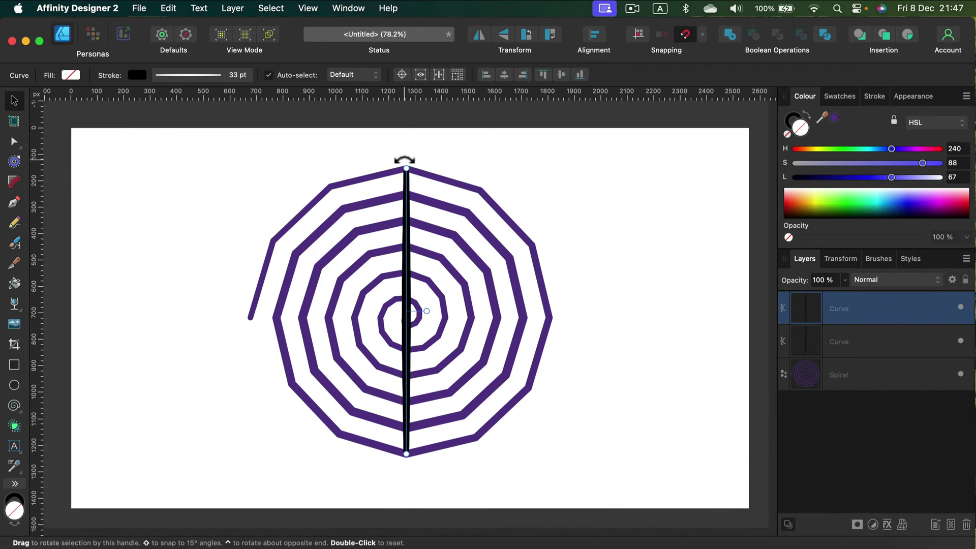
left_click_drag(402, 157, 553, 318)
key("super+v")
key("super+j")
key("super+j")
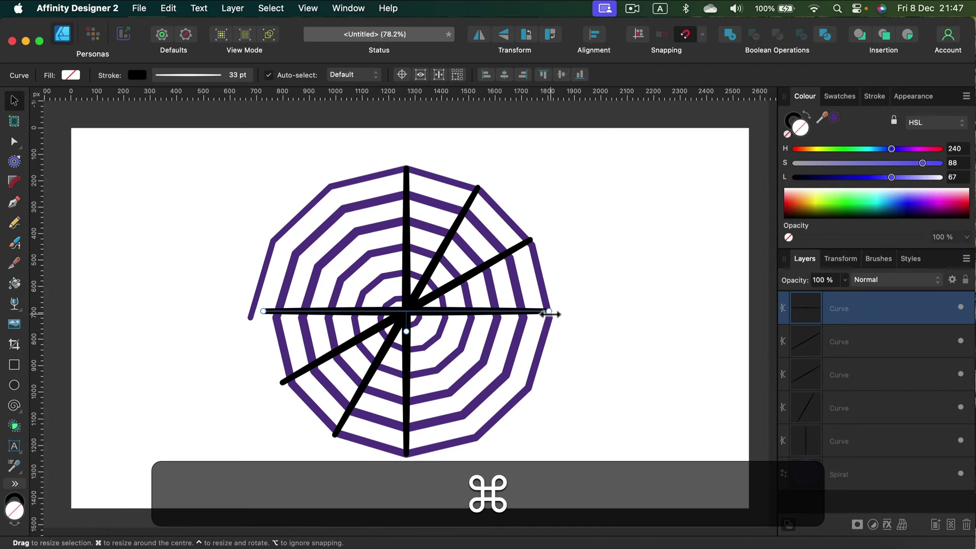
key("super+j")
key("super+j")
left_click(641, 274)
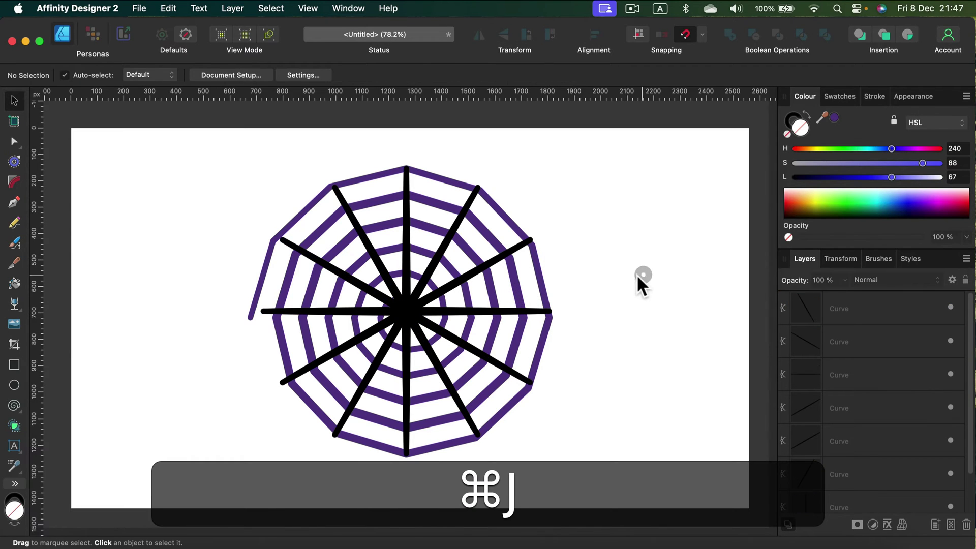
left_click_drag(207, 148, 555, 467)
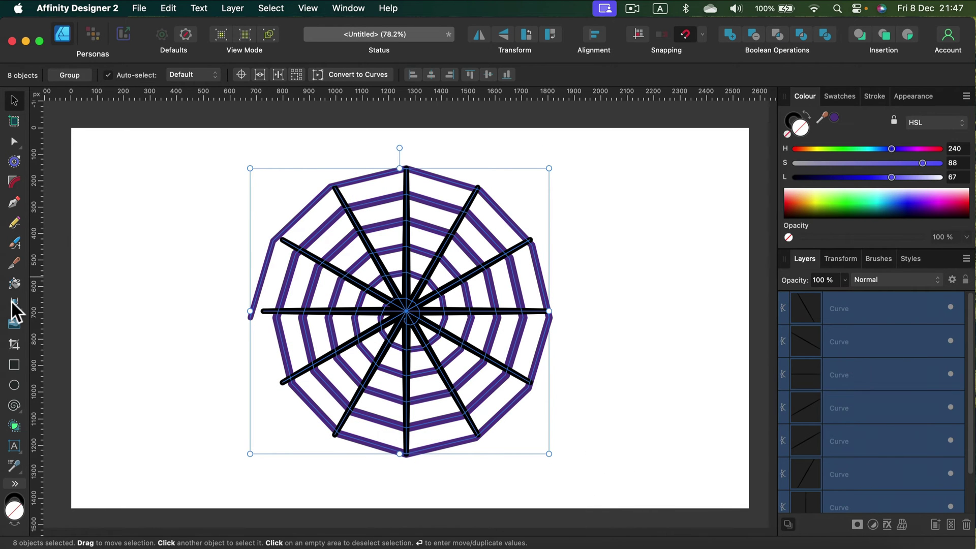
Flood-fill several web cells red with the Fill tool.
left_click(14, 283)
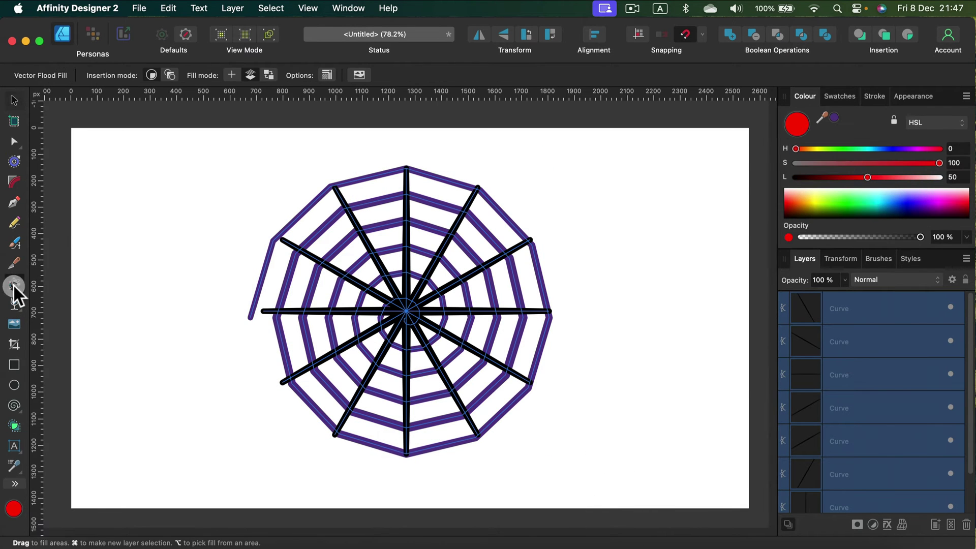
left_click(449, 198)
left_click(428, 234)
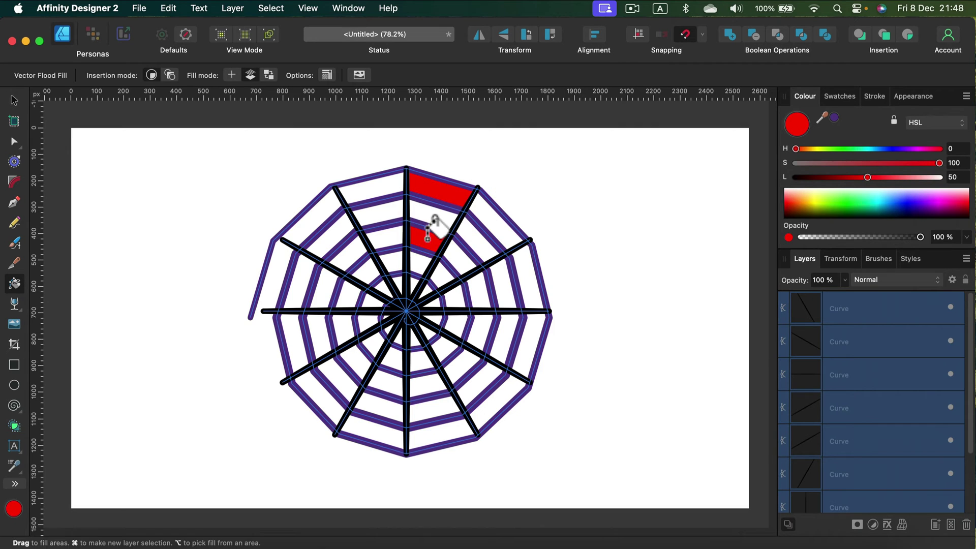
left_click(488, 239)
left_click(383, 208)
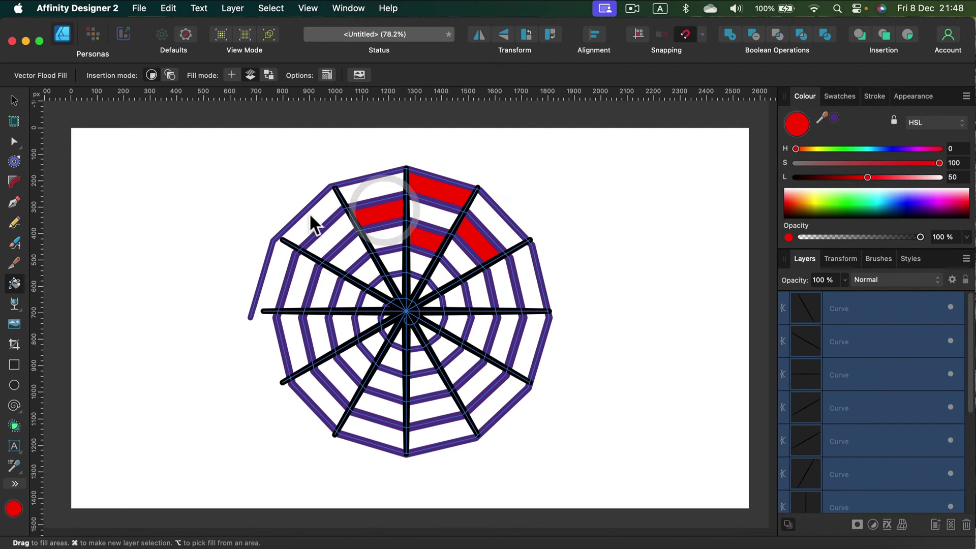
left_click(355, 255)
left_click_drag(483, 292, 535, 267)
Undo the red cell fills with Cmd+Z.
left_click(14, 101)
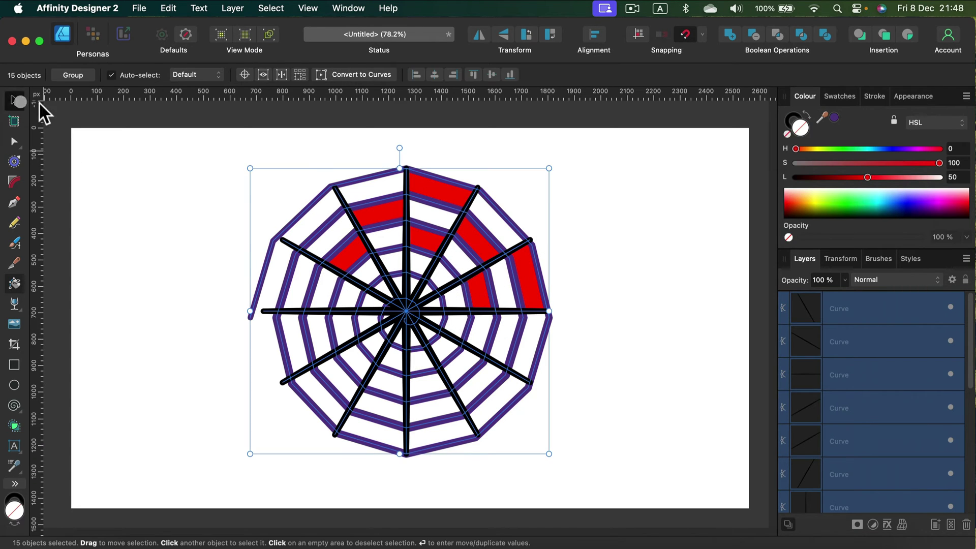
left_click(605, 188)
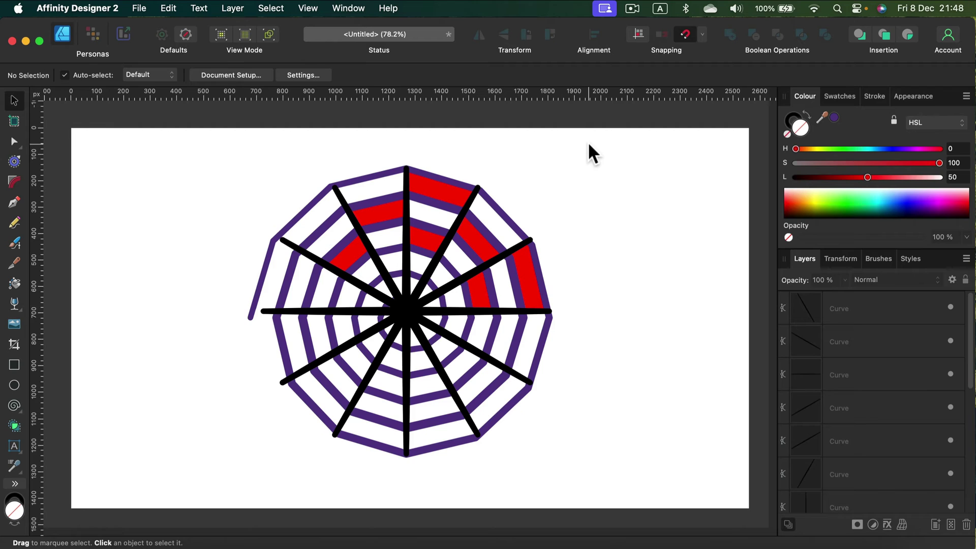
key("super+z")
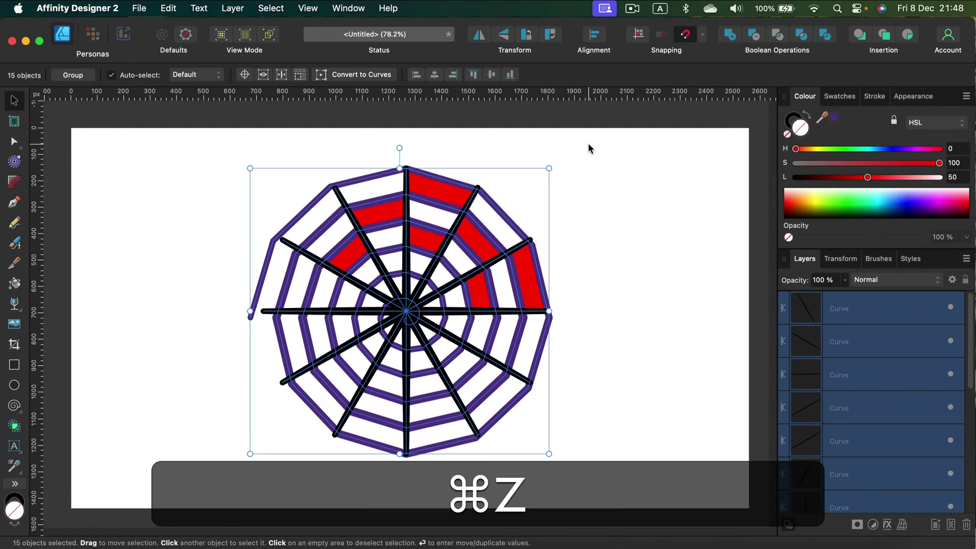
key("super+z")
key("super+z")
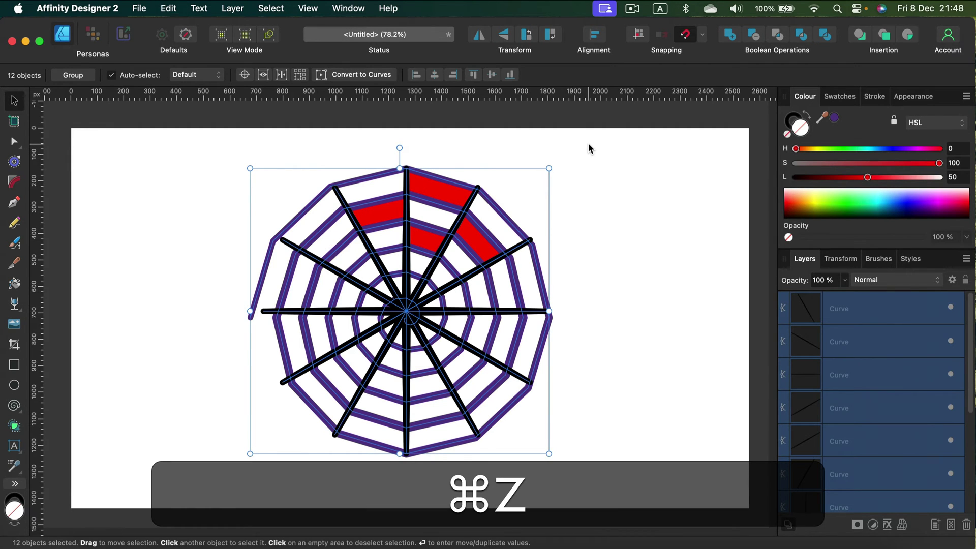
key("super+z")
key("super+z")
key("super+z")
key("super+z")
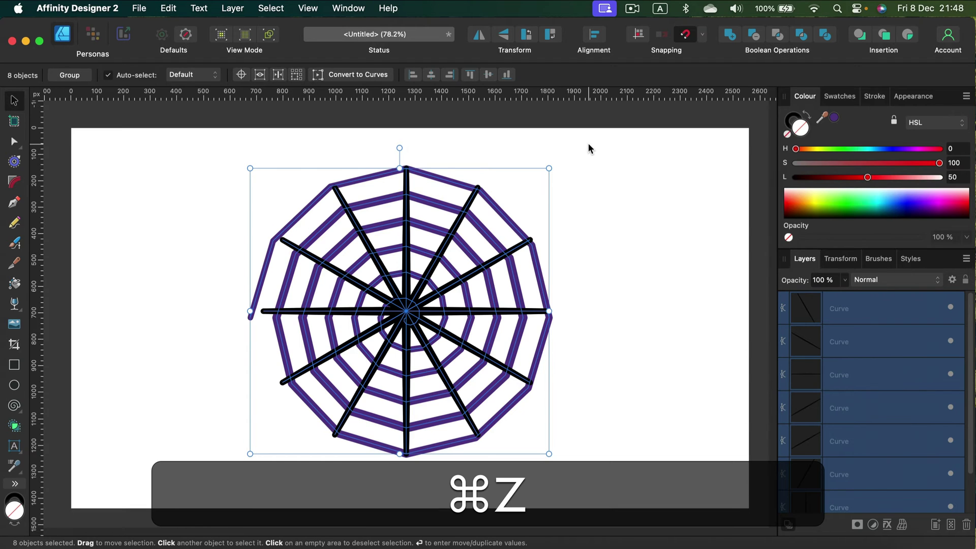
Select the whole spider web and move it left and up.
left_click(616, 205)
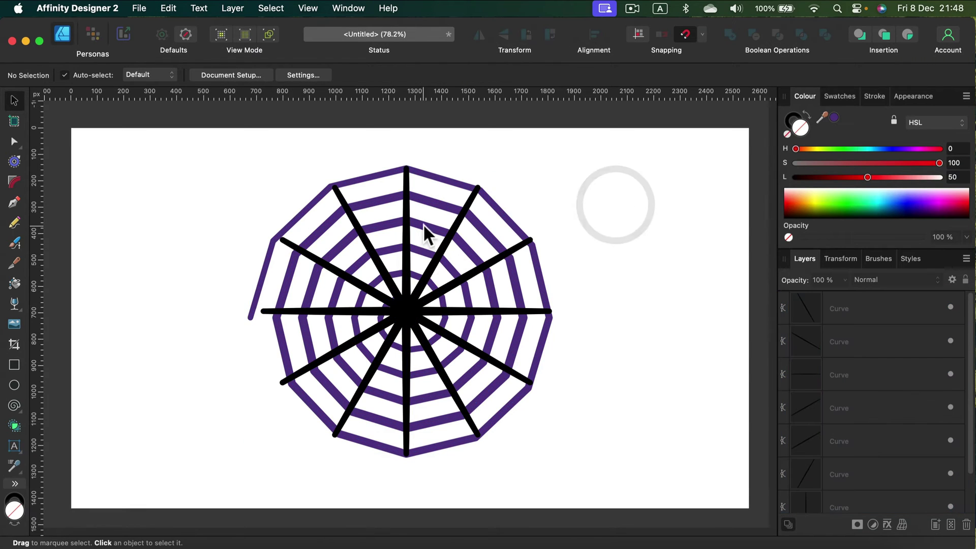
left_click_drag(169, 136, 640, 485)
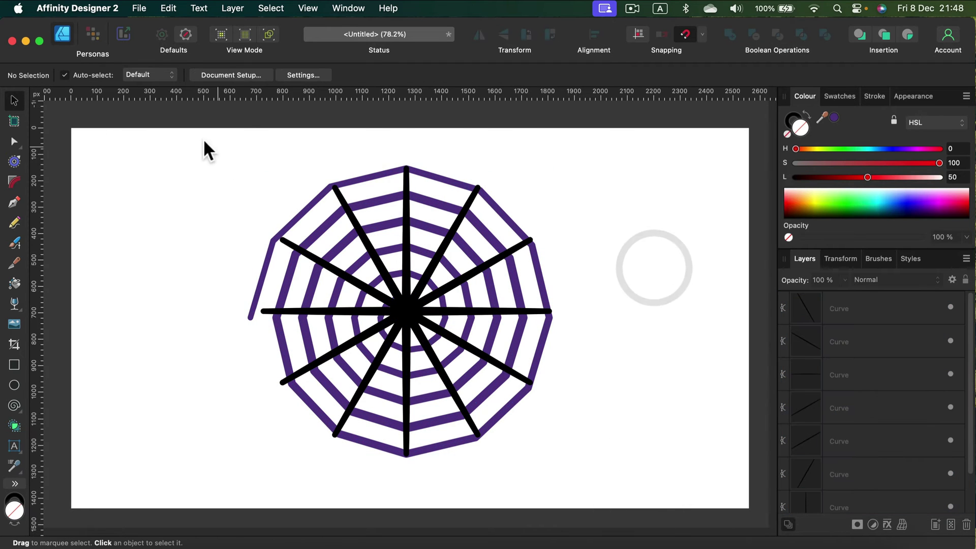
left_click_drag(204, 144, 679, 497)
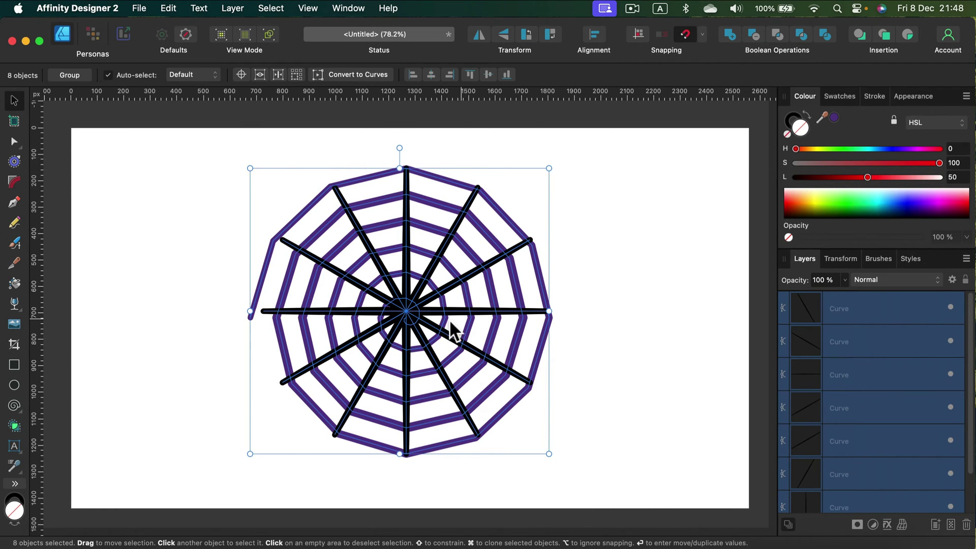
left_click_drag(450, 319, 385, 334)
left_click(380, 358)
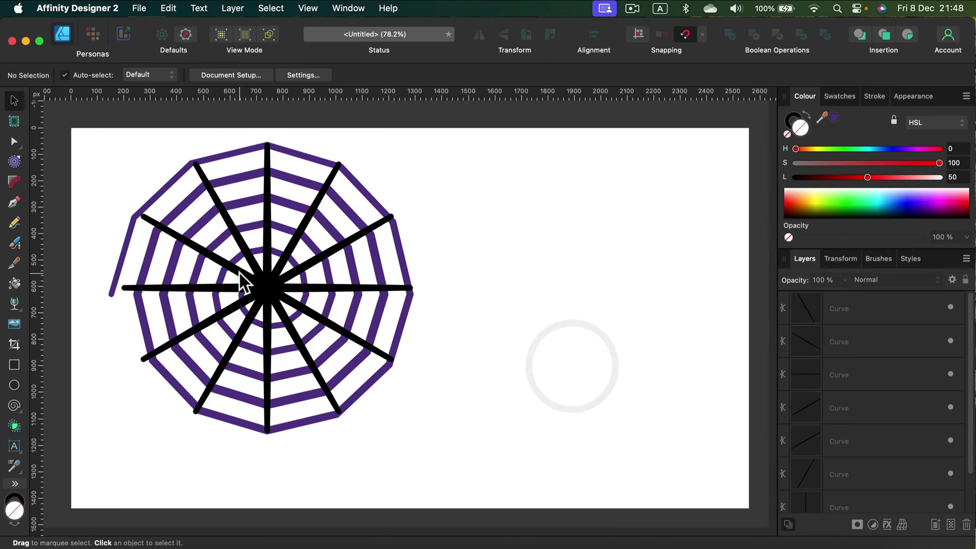
Extend the horizontal spoke to the web's left edge, then select and delete the whole web.
left_click(176, 286)
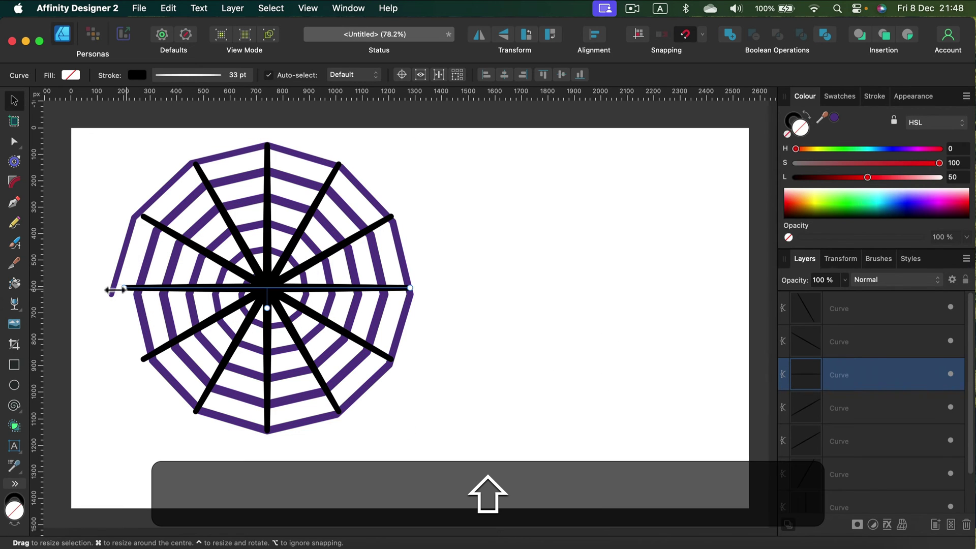
left_click_drag(122, 289, 109, 286)
left_click(555, 292)
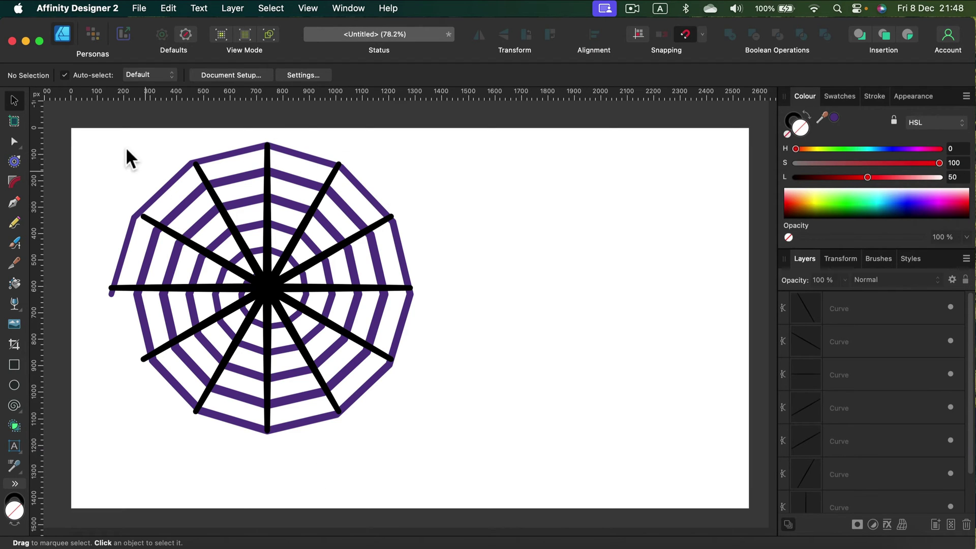
left_click_drag(100, 136, 513, 460)
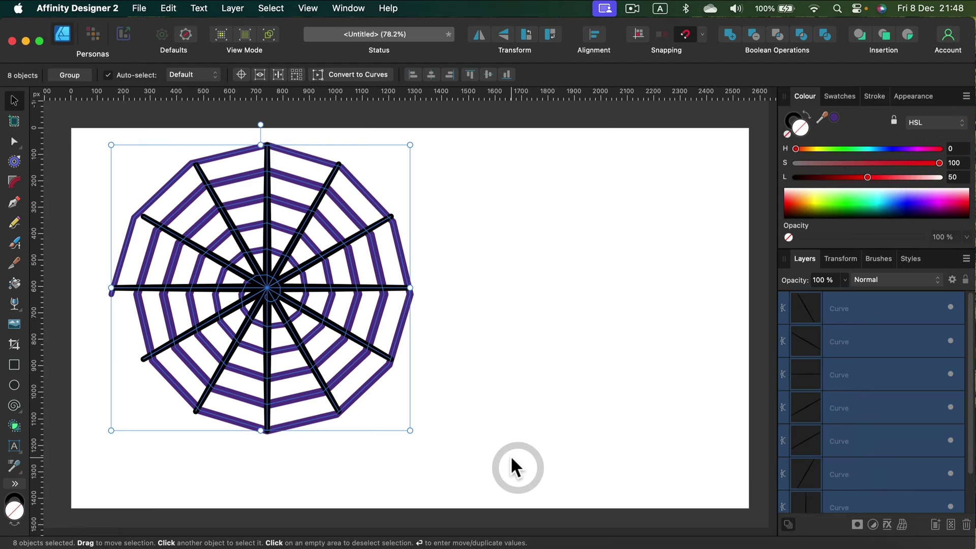
key("BackSpace")
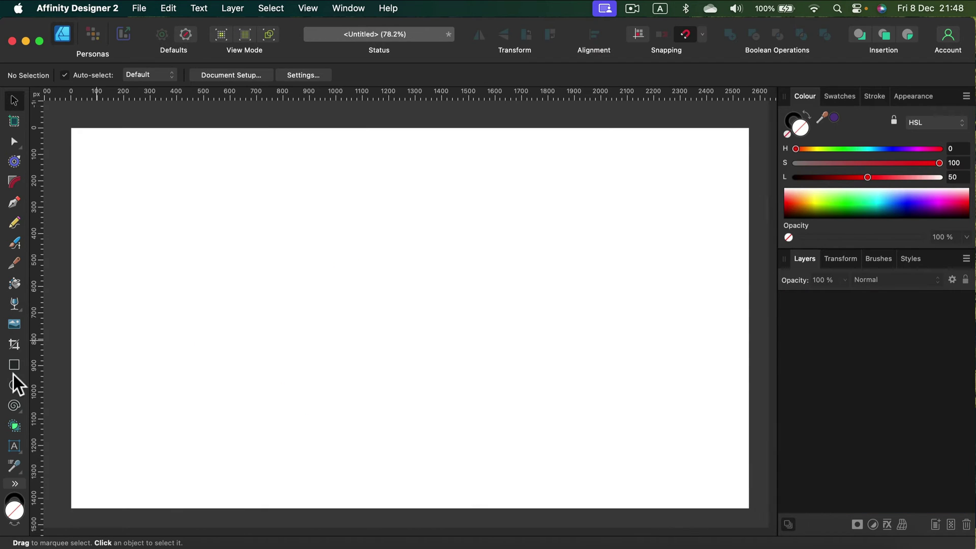
Draw a 5-turn black Linear spiral with the Spiral tool and centre it on the artboard.
left_click(18, 405)
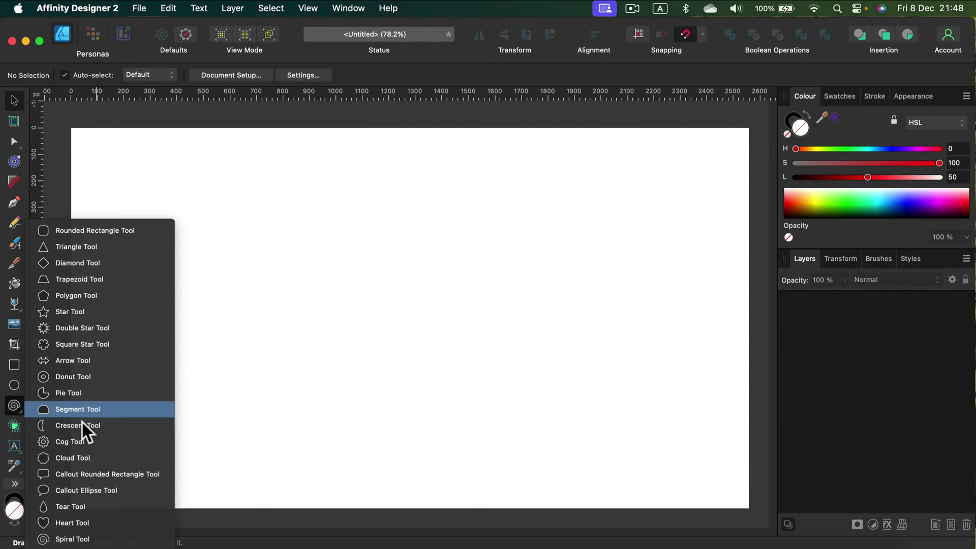
left_click(91, 542)
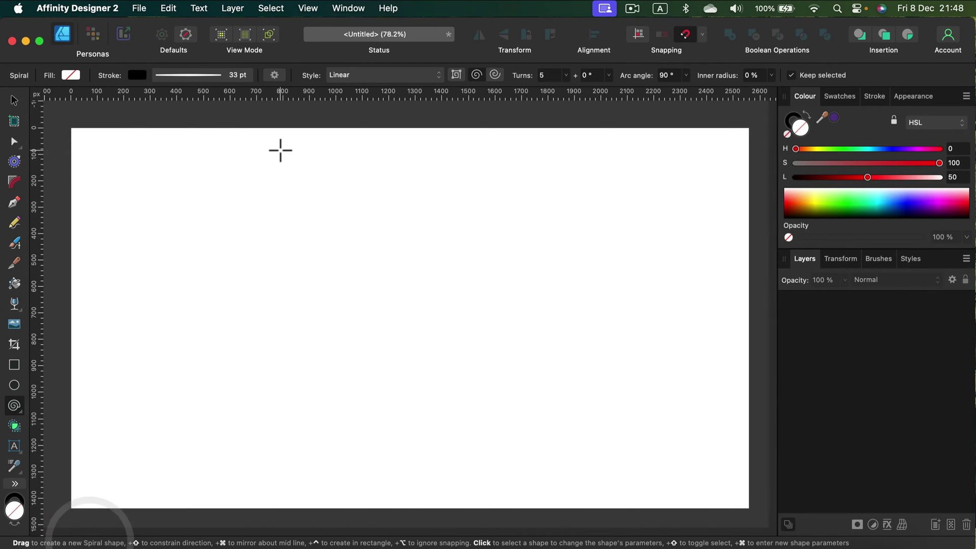
left_click_drag(185, 160, 197, 287)
left_click(15, 101)
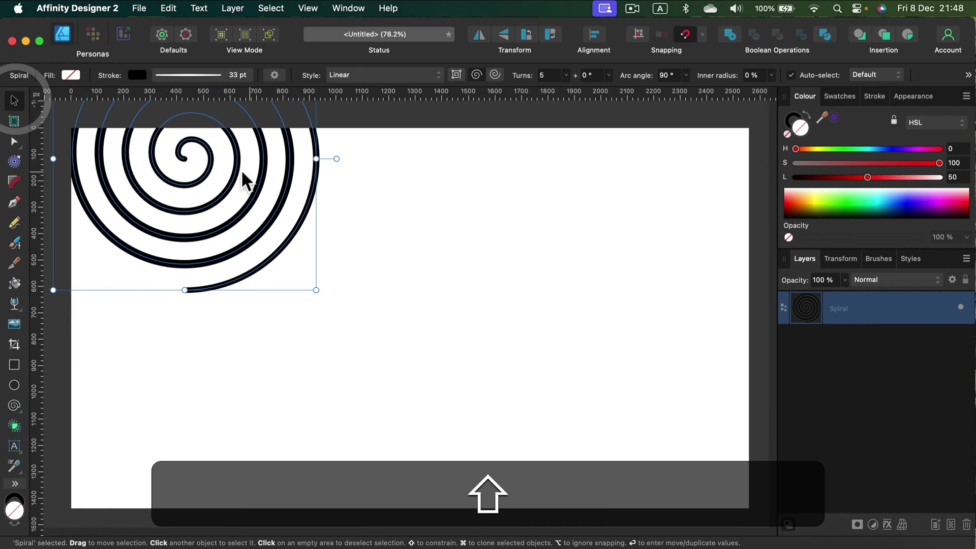
left_click_drag(219, 171, 413, 289)
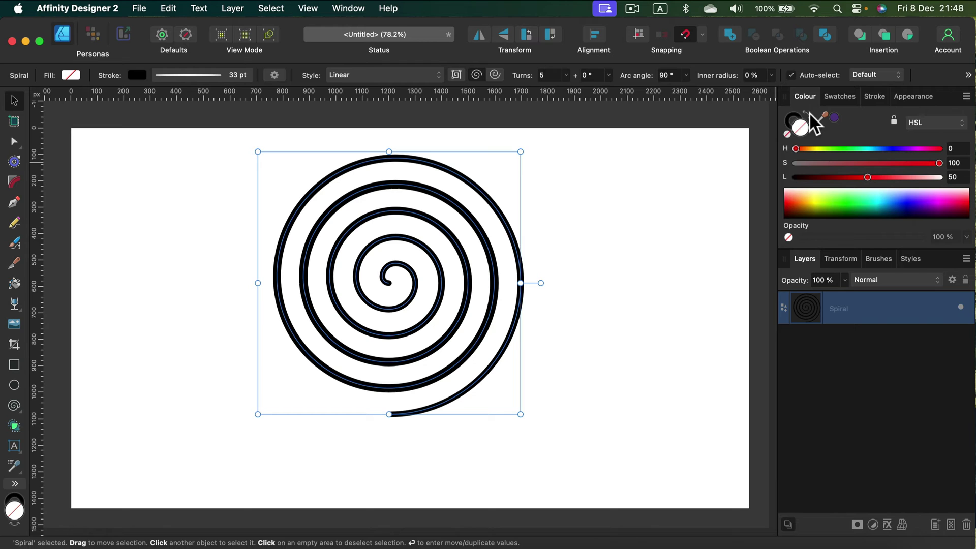
Try a red fill on the spiral, then set its fill back to None, keeping the black stroke.
left_click(852, 177)
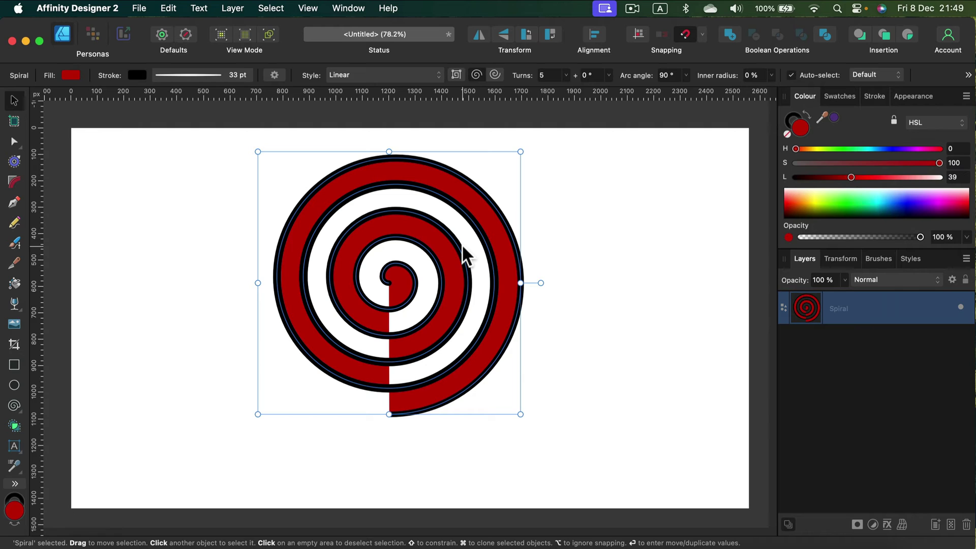
left_click(666, 374)
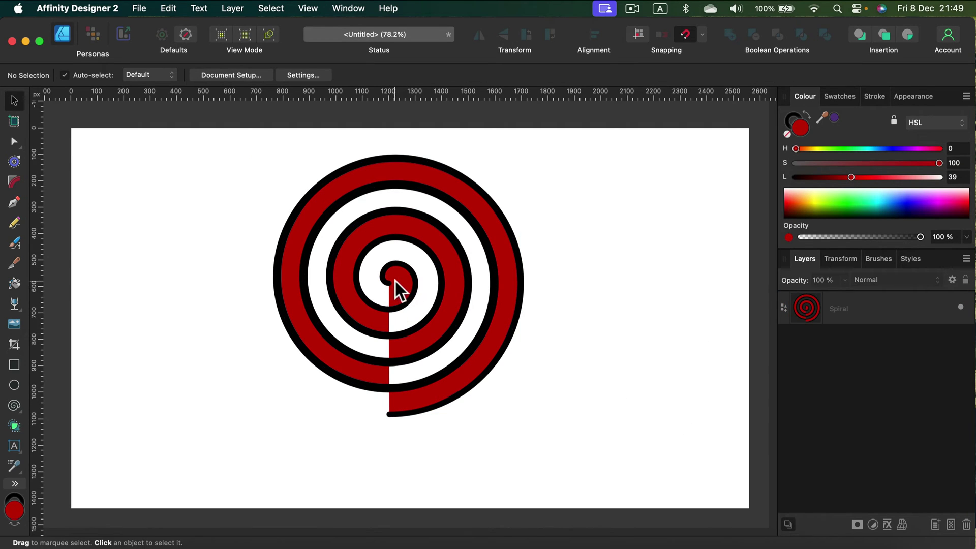
left_click(463, 395)
left_click(465, 396)
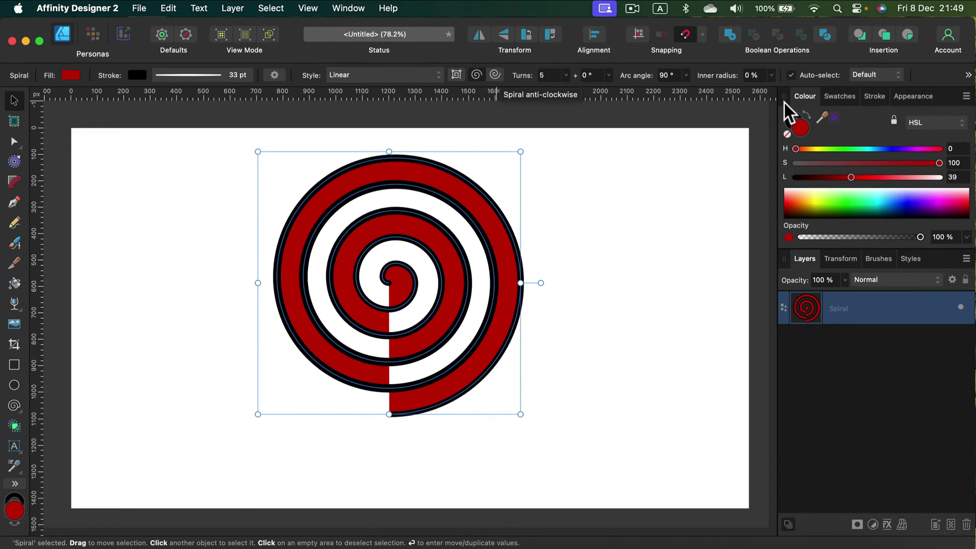
left_click(788, 133)
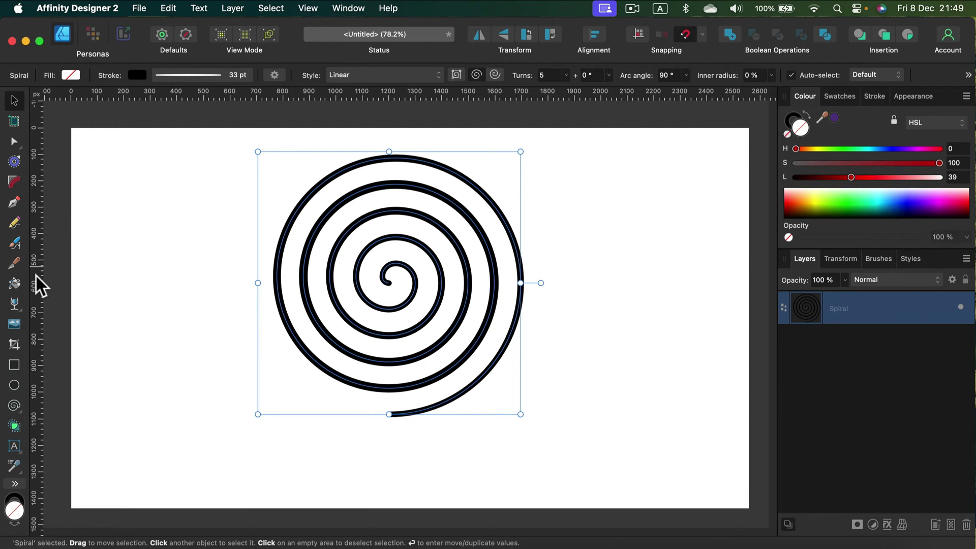
left_click(15, 386)
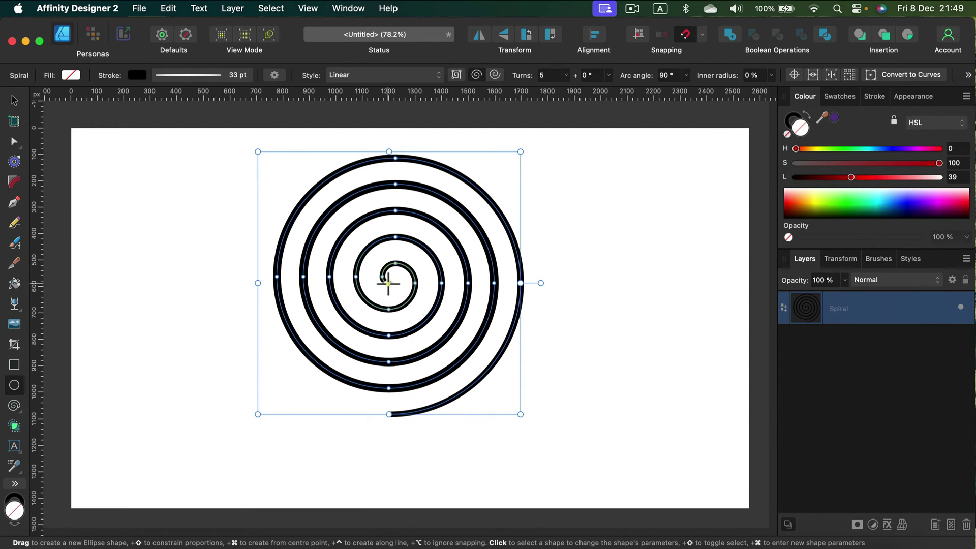
Draw a circle from the spiral's centre with a light grey fill, placed below the spiral.
left_click_drag(389, 283, 508, 203)
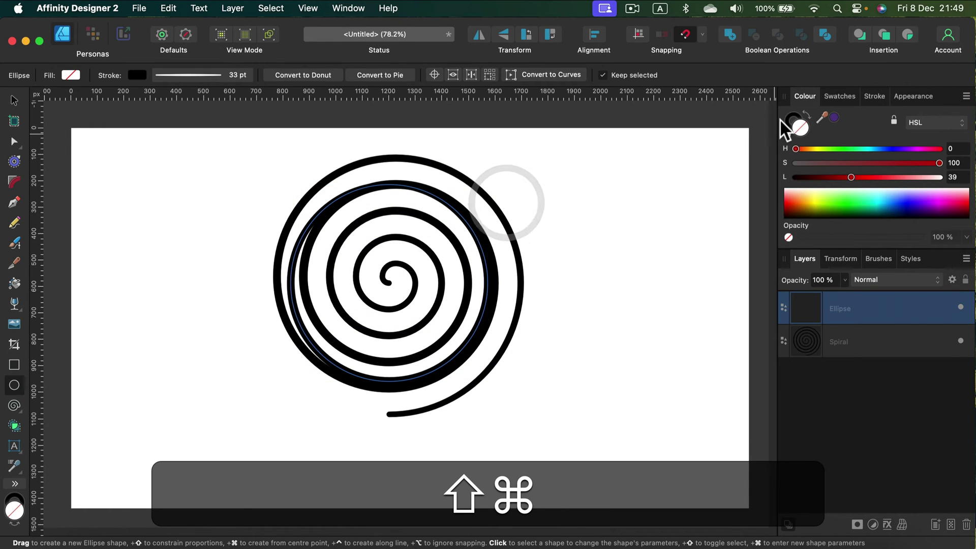
left_click(809, 112)
left_click(893, 177)
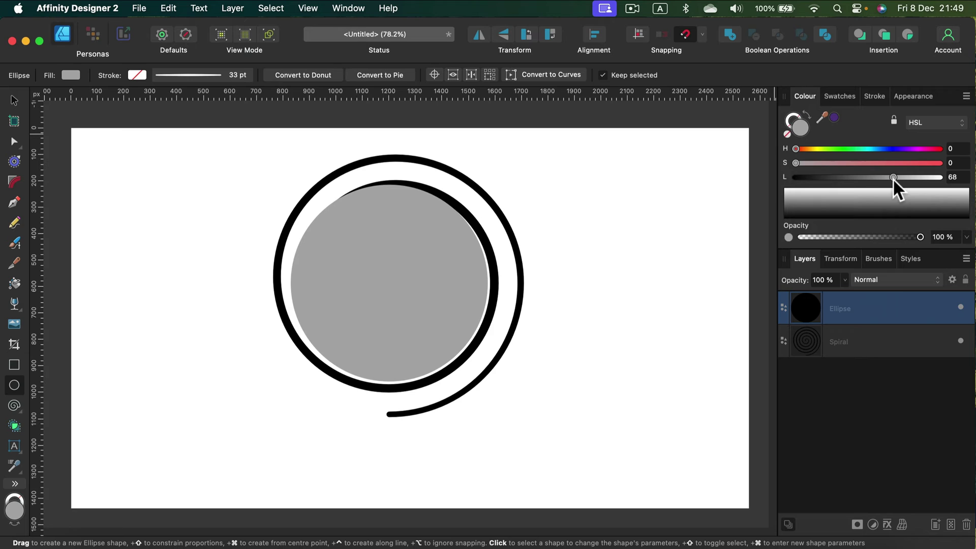
left_click_drag(889, 301, 873, 380)
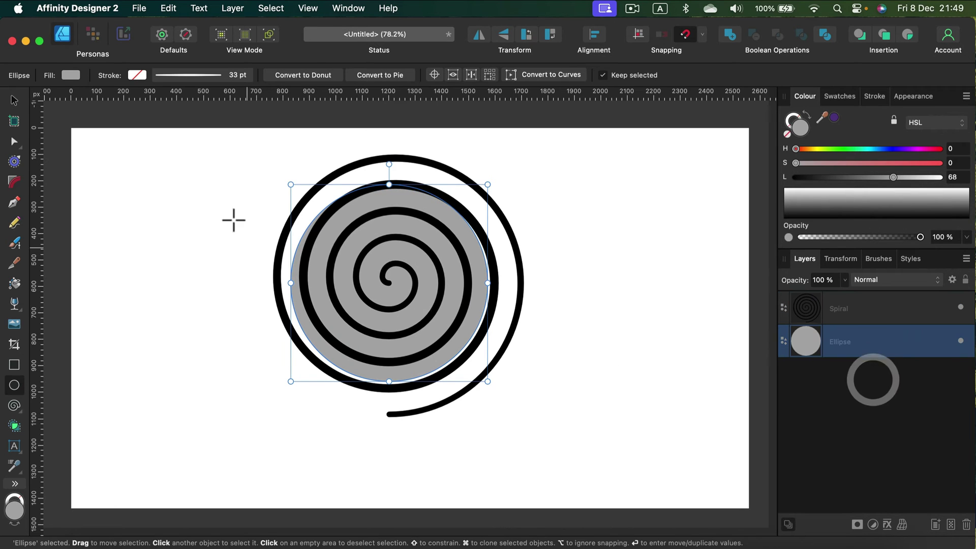
Stretch the grey circle to cover the spiral's outer coil and convert it to curves.
left_click(15, 101)
left_click_drag(488, 183, 519, 167)
left_click_drag(290, 270, 277, 274)
left_click_drag(395, 382, 397, 390)
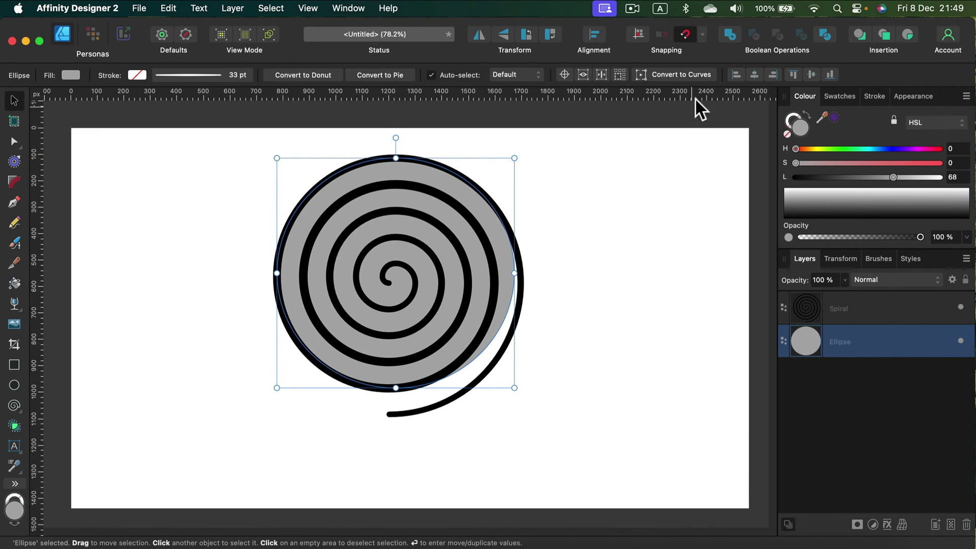
left_click(693, 69)
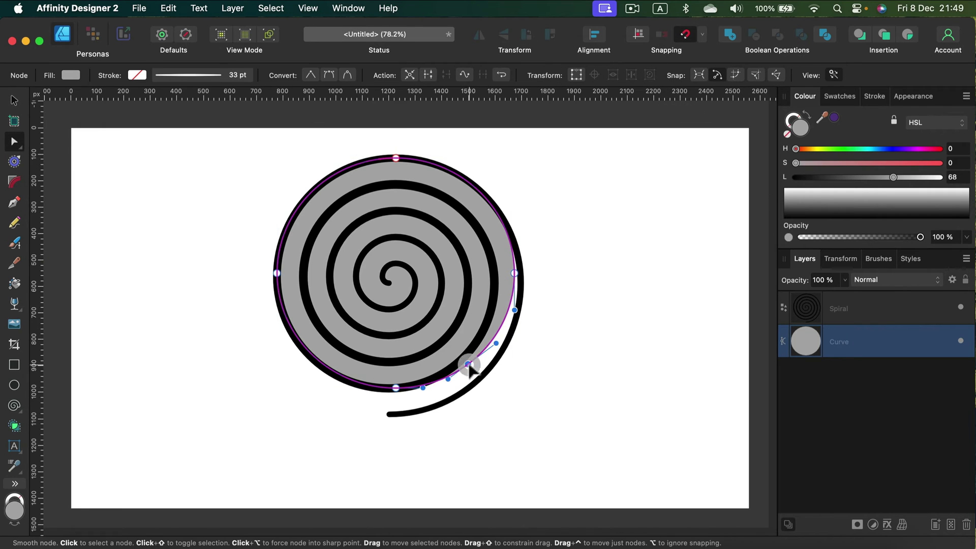
Reshape the grey curve's nodes so its bottom follows the spiral's tail.
left_click_drag(471, 366, 521, 383)
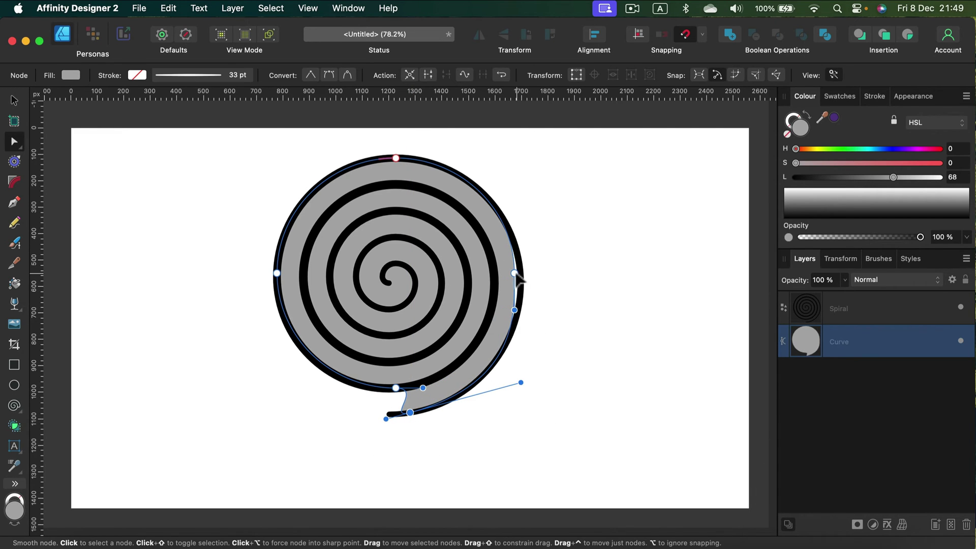
left_click_drag(520, 273, 524, 277)
left_click(582, 321)
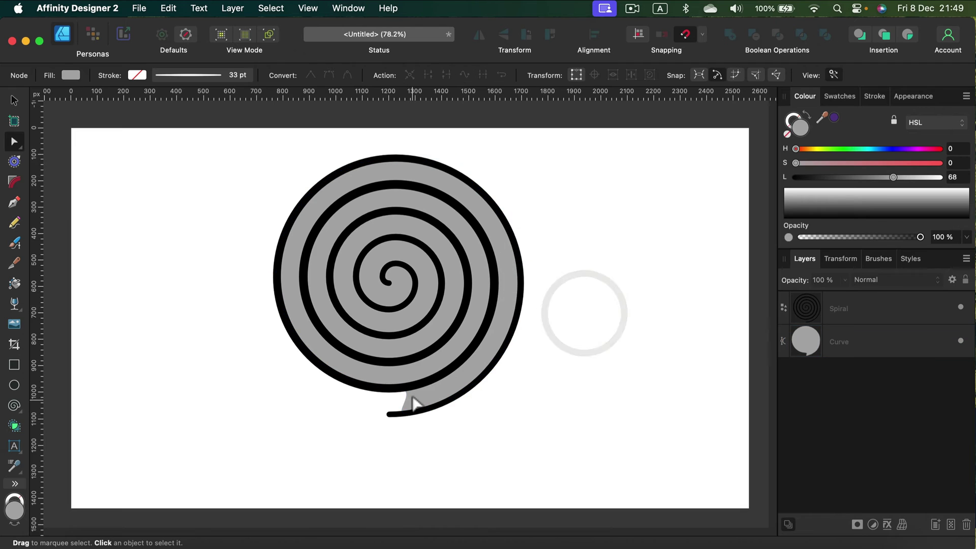
left_click(397, 391)
left_click(388, 389)
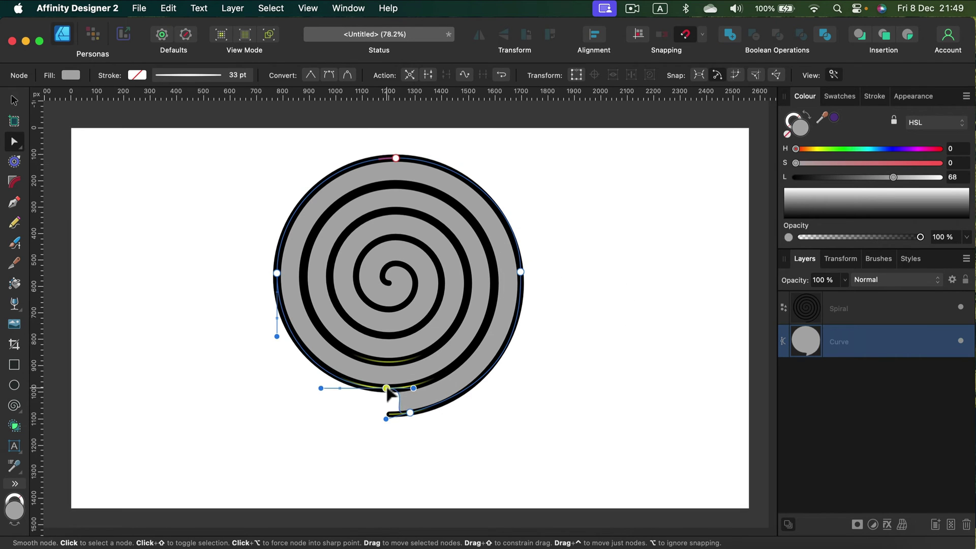
left_click(410, 412)
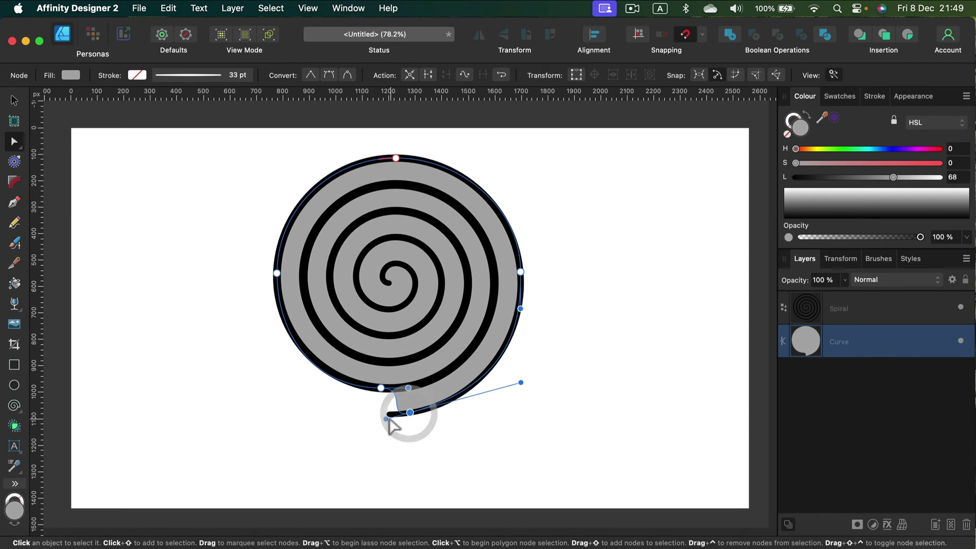
left_click_drag(386, 420, 366, 427)
left_click(560, 476)
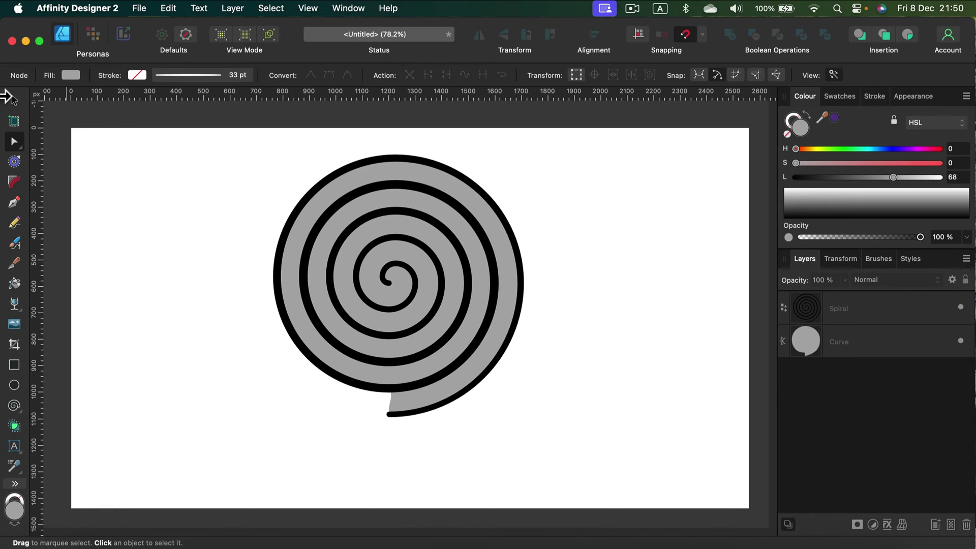
Move the spiral to the left and delete the grey curve shape.
left_click(12, 96)
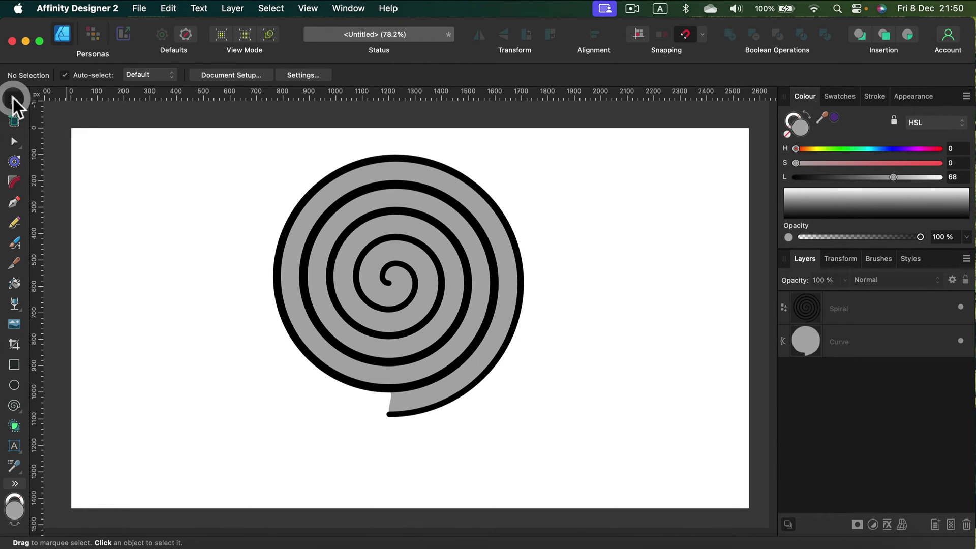
left_click(442, 228)
left_click_drag(442, 229, 320, 233)
left_click(505, 237)
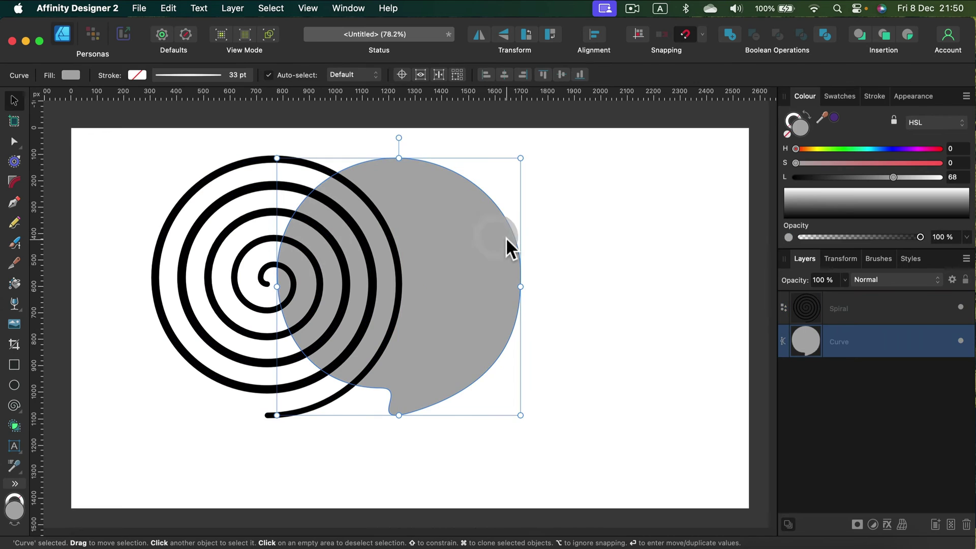
key("BackSpace")
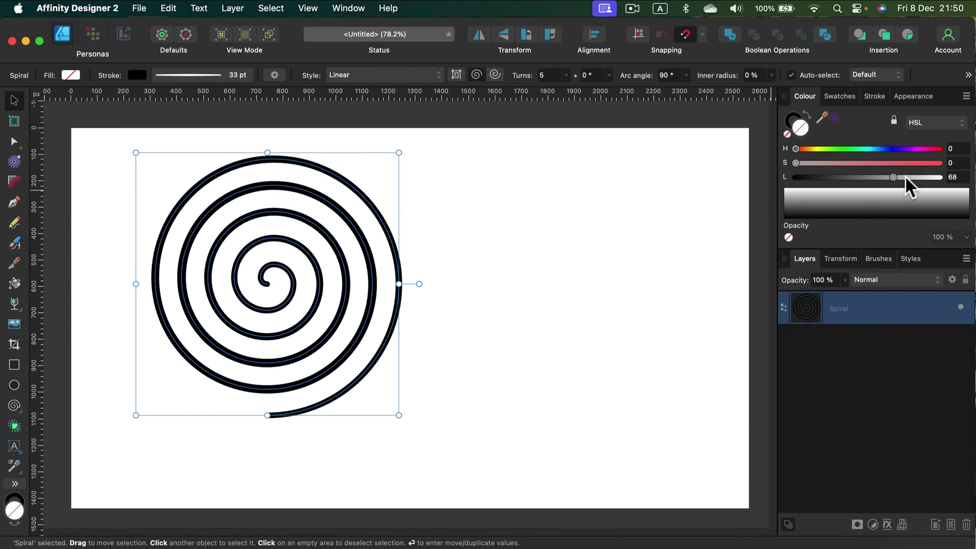
Give the spiral a light grey fill, then flip its winding direction and flip it back.
left_click_drag(894, 177, 894, 177)
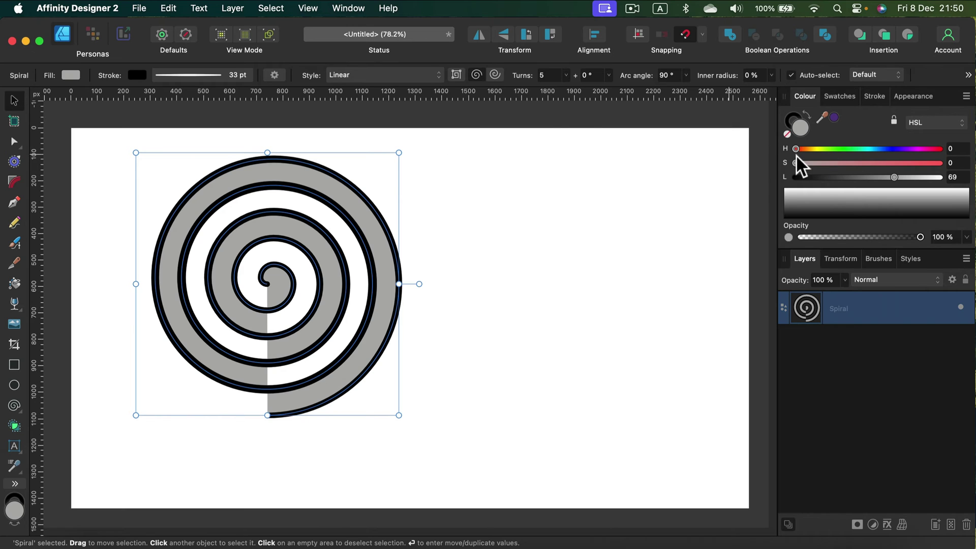
left_click(491, 74)
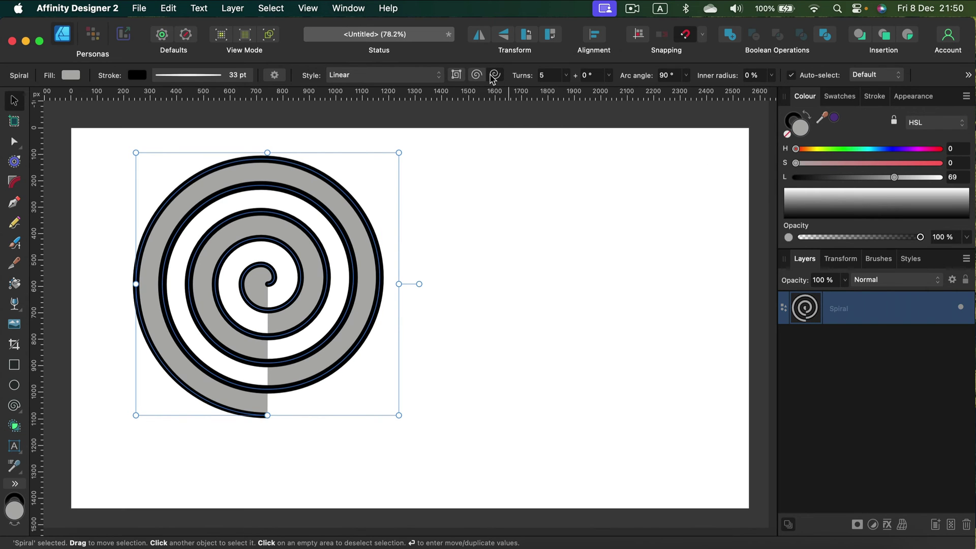
left_click(477, 75)
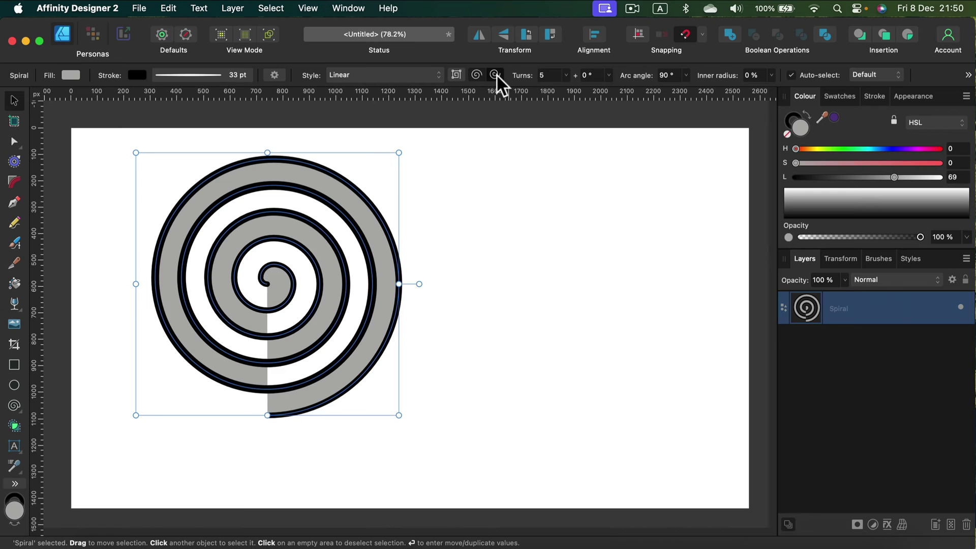
left_click(496, 75)
left_click(477, 74)
Make the spiral a cusped diamond, centre it on the page, set 4 turns, and choose Decaying style.
left_click(456, 75)
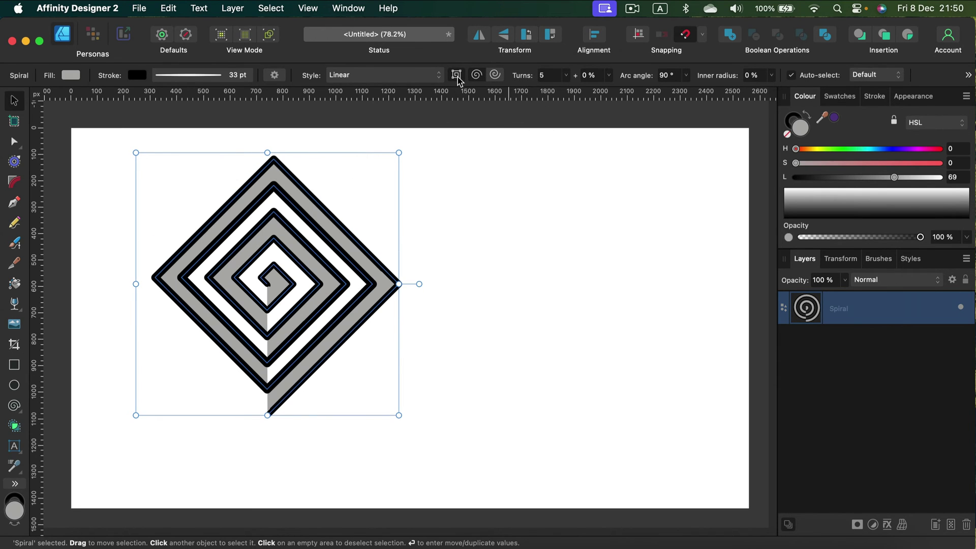
left_click_drag(345, 249, 483, 281)
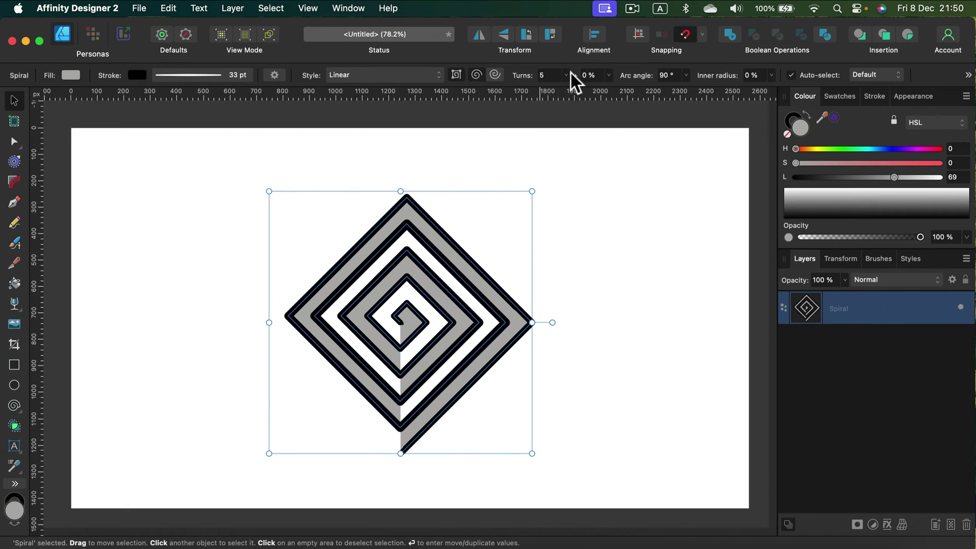
left_click_drag(566, 76, 557, 93)
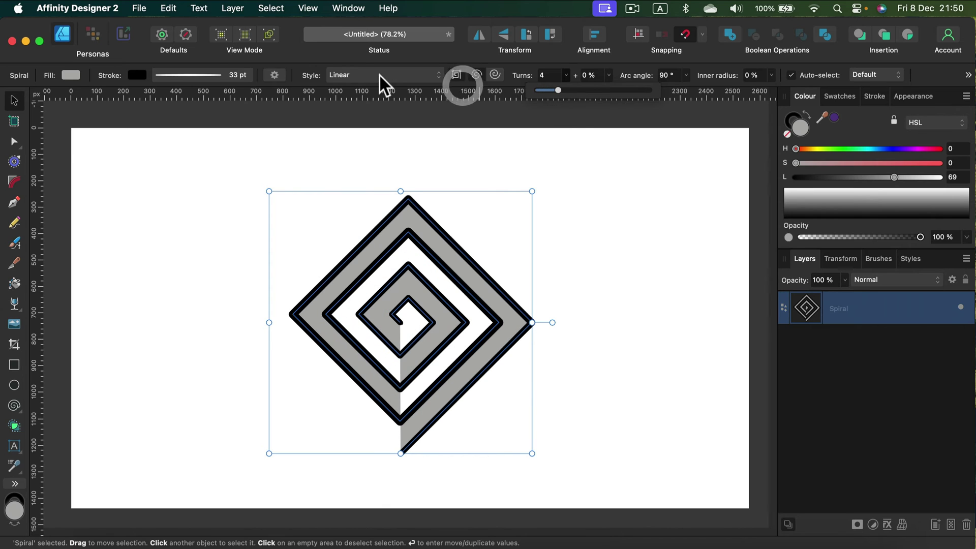
left_click(379, 74)
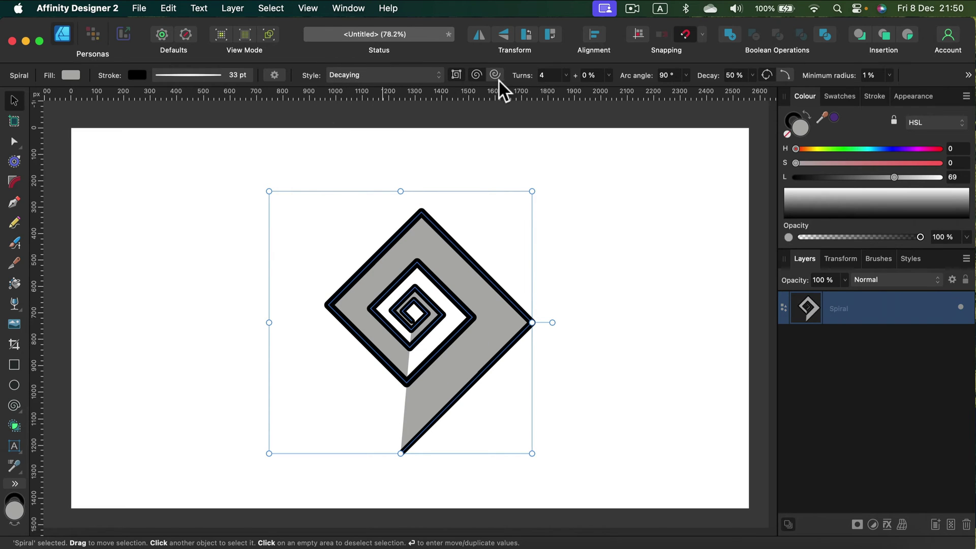
Raise the spiral to 10 turns, then try the Semi-circular and Counter Semi-circular styles.
left_click(566, 75)
mouse_move(571, 90)
left_mouse_down()
mouse_move(597, 92)
mouse_move(565, 91)
left_mouse_up()
left_click(420, 73)
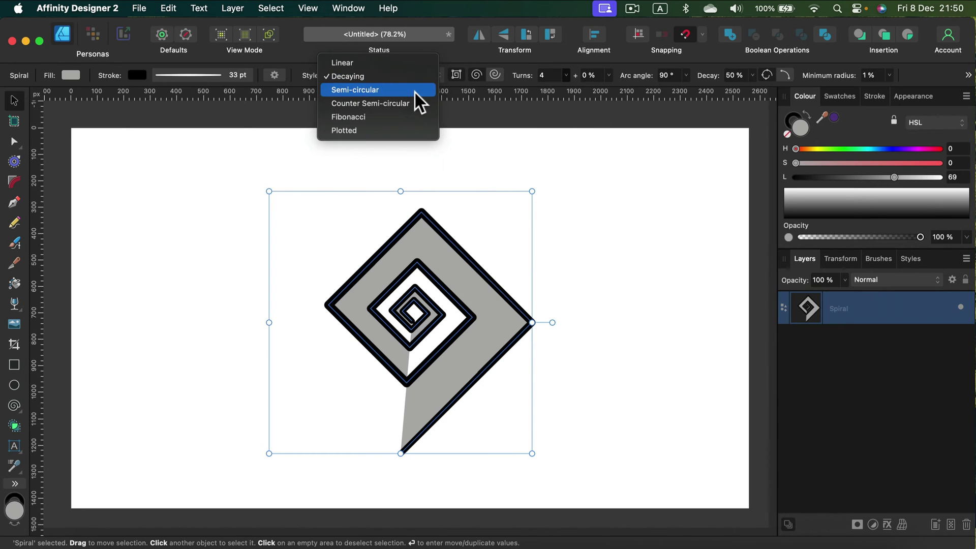
left_click(414, 90)
left_click(411, 76)
left_click(401, 88)
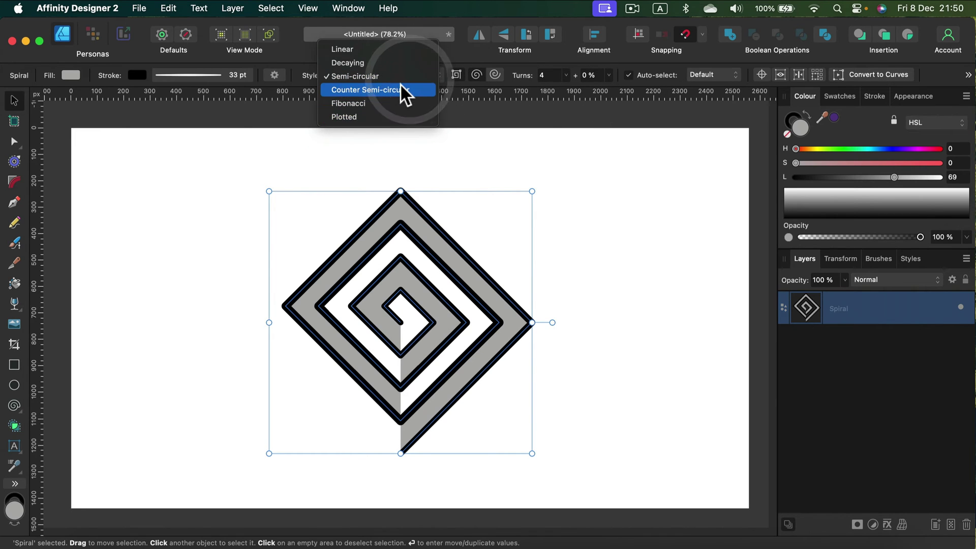
Try the Fibonacci and Plotted styles, then return the spiral to Linear style.
left_click(408, 76)
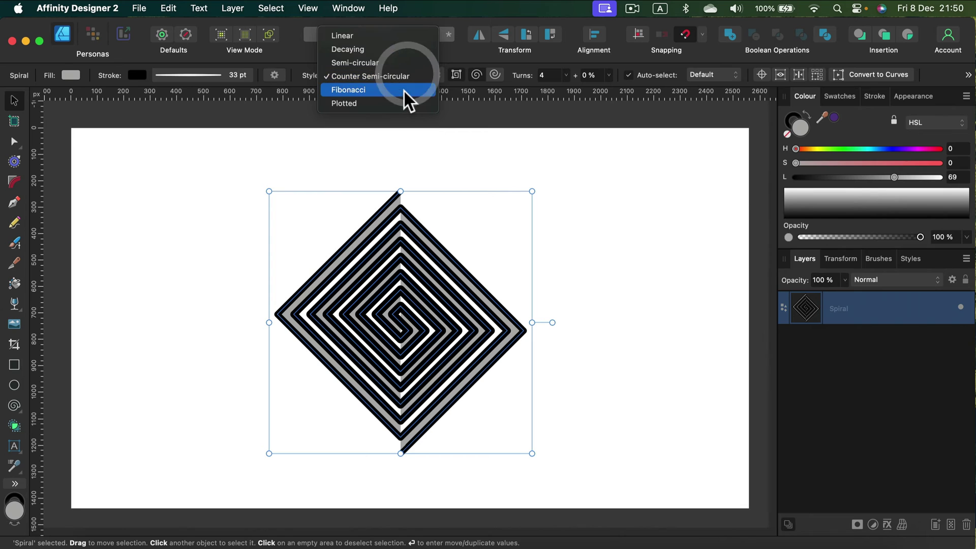
left_click(404, 90)
left_click(401, 76)
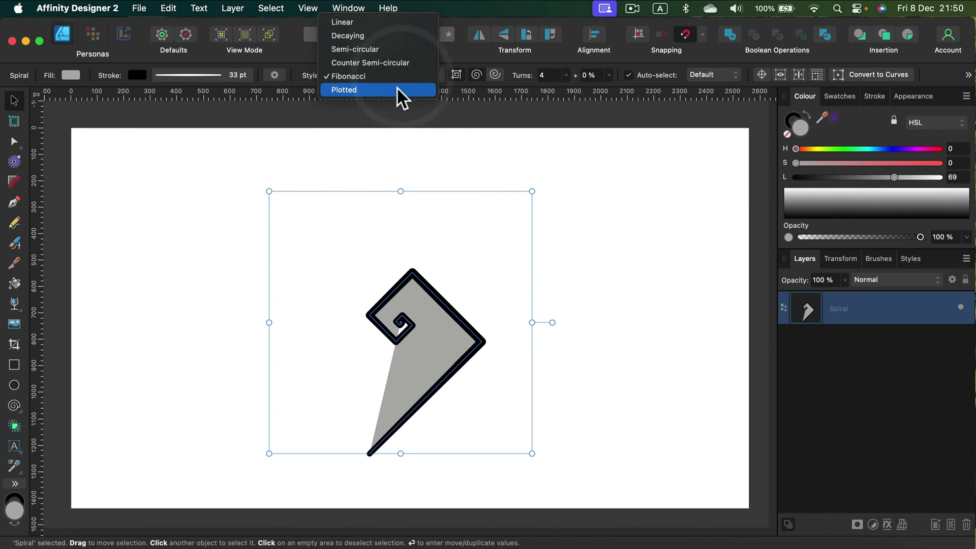
left_click(397, 88)
left_click(623, 246)
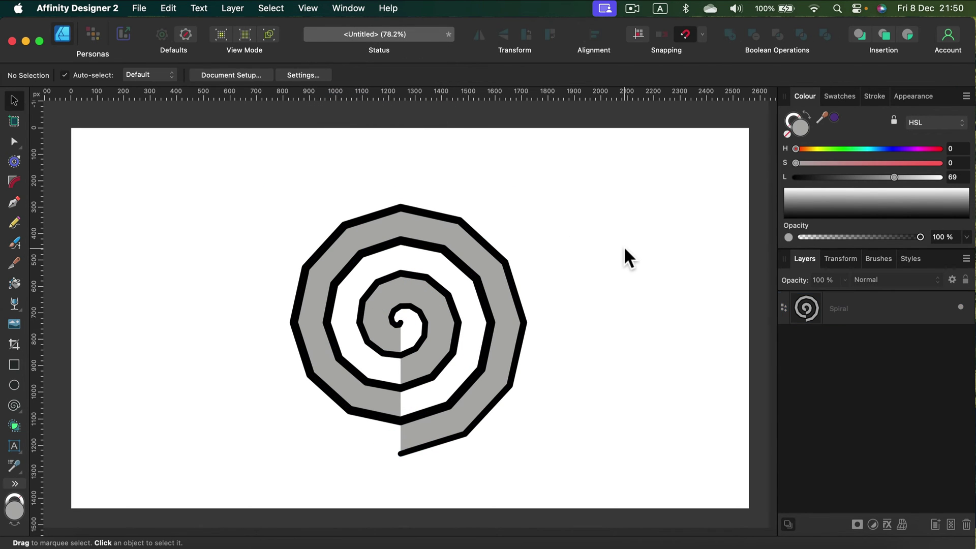
left_click(470, 268)
left_click(413, 76)
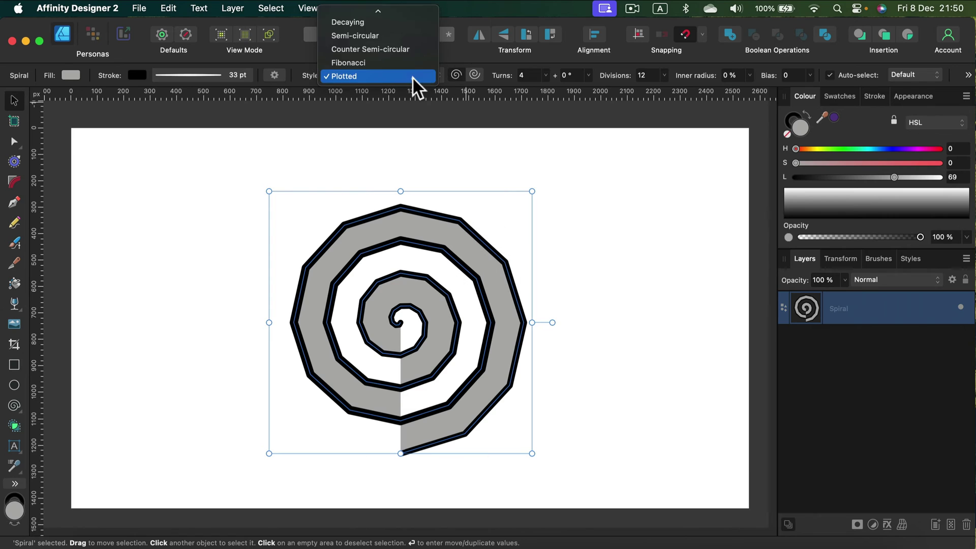
left_click(397, 27)
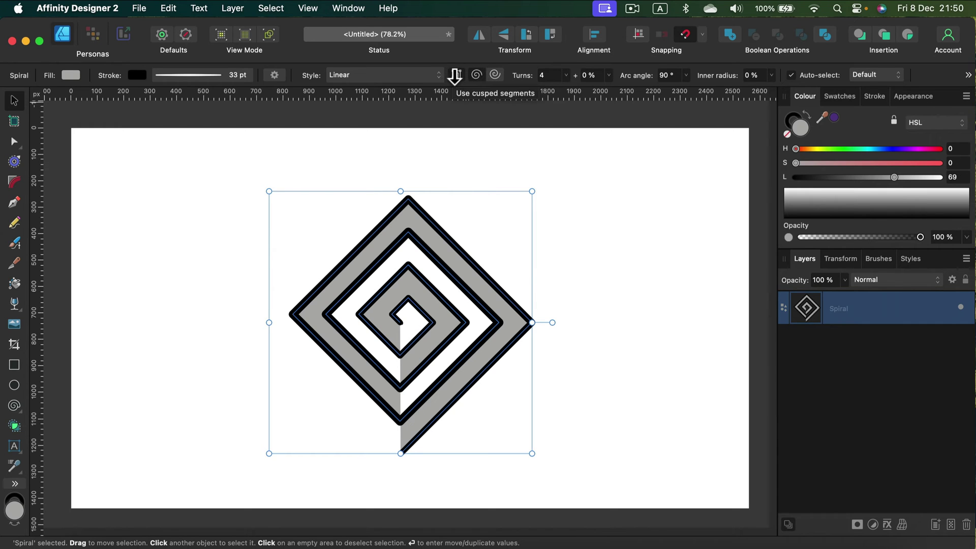
Turn off cusped segments and set the spiral to 6 turns, 231.7° rotation, 219.4° arc angle.
left_click(474, 75)
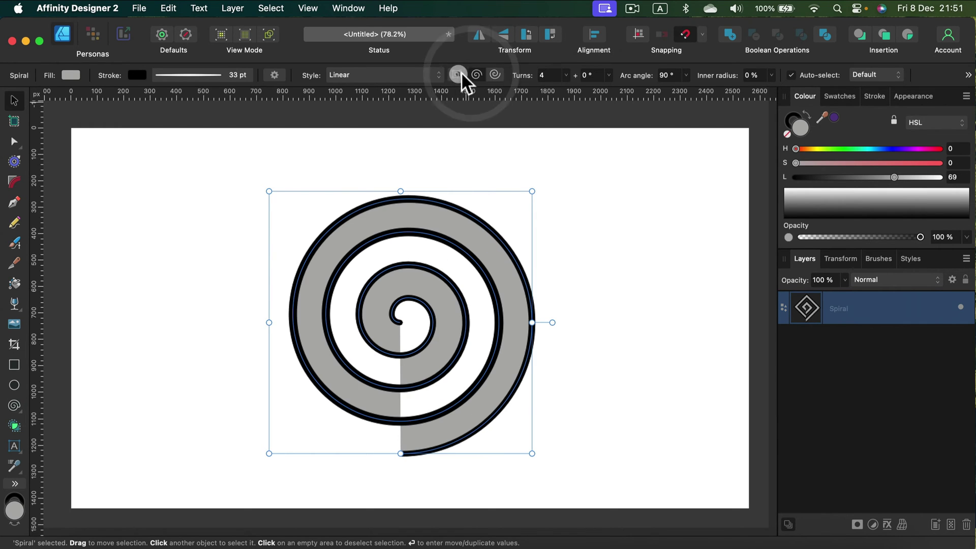
left_click(565, 76)
left_click_drag(566, 79, 591, 91)
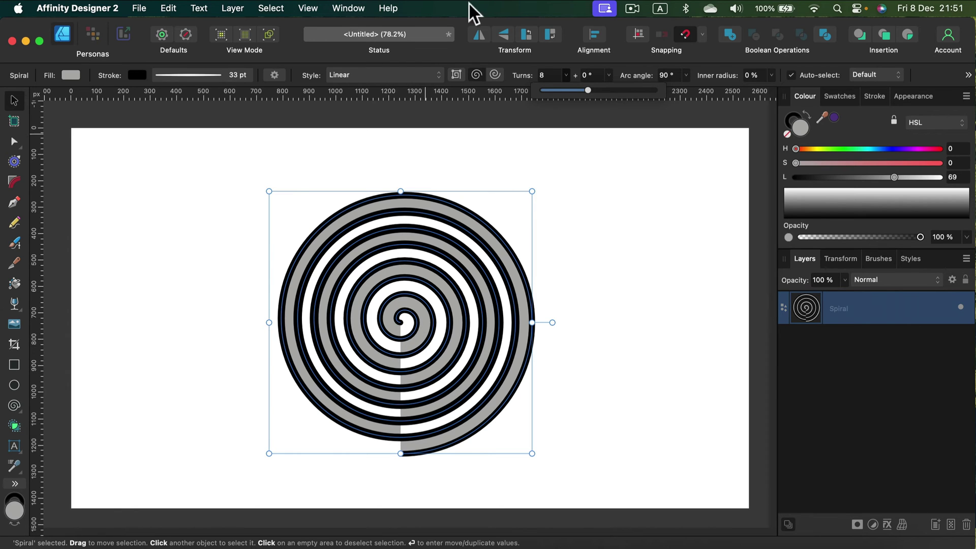
left_click_drag(582, 88, 725, 85)
Reselect the spiral and set its inner radius to 14%.
left_click(645, 201)
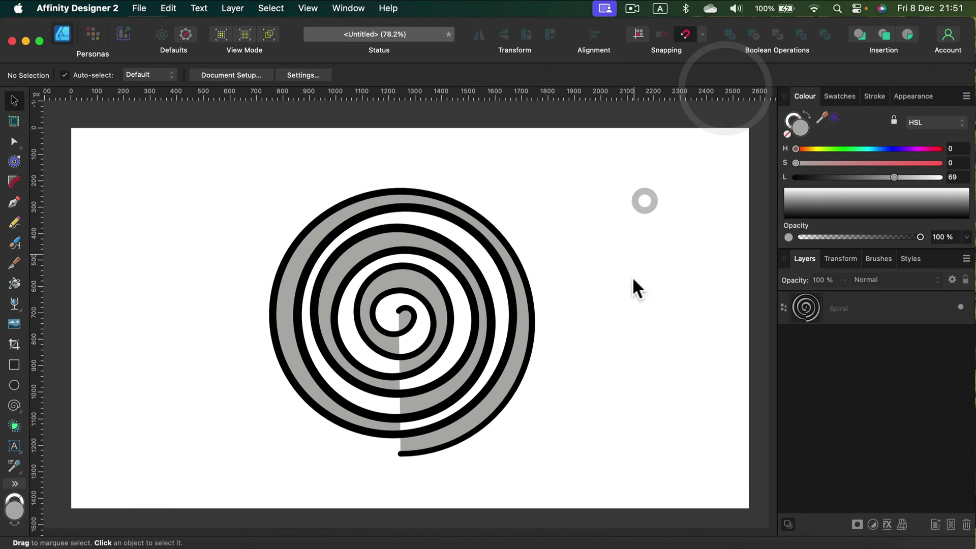
left_click(524, 328)
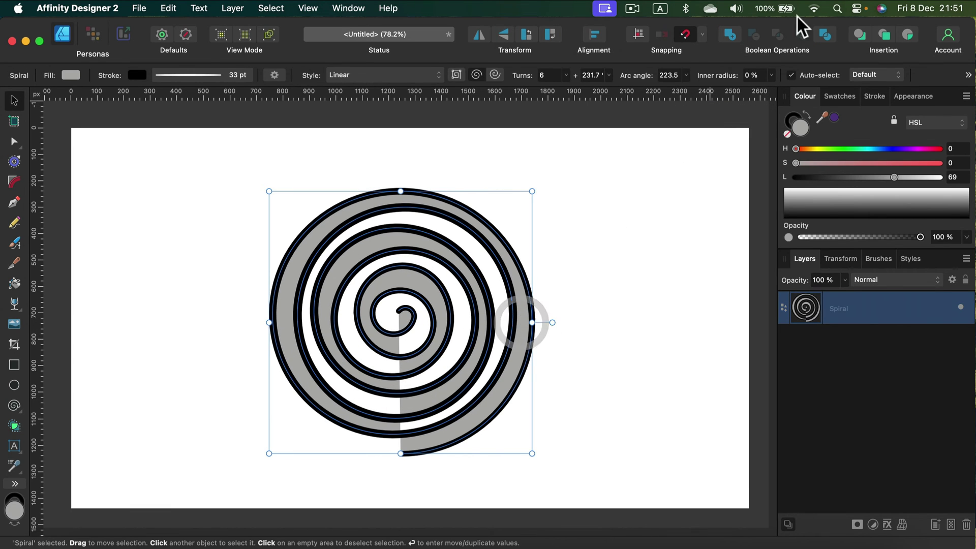
left_click(772, 76)
mouse_move(774, 92)
left_mouse_down()
mouse_move(804, 89)
mouse_move(789, 90)
left_mouse_up()
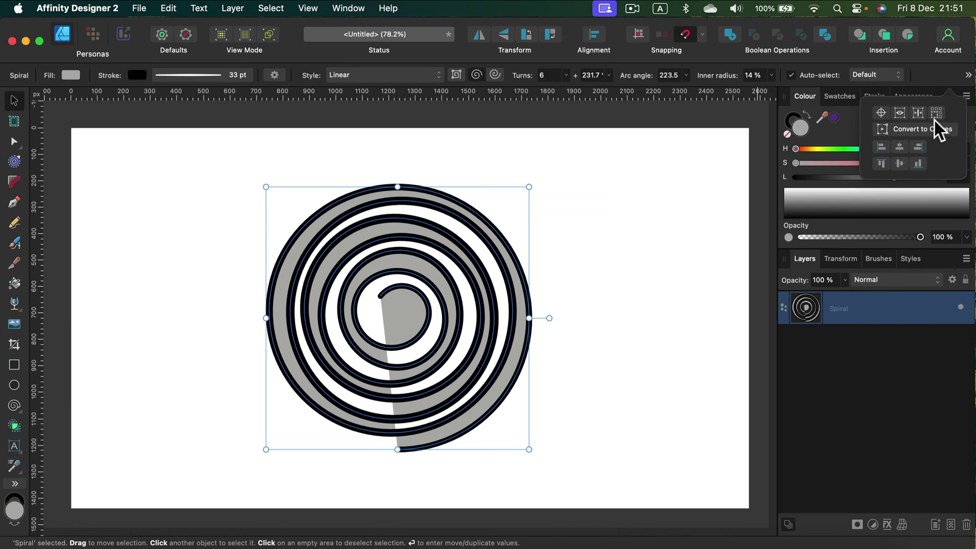
Convert the spiral to curves and drag its outer-coil nodes outward into an uneven bulging edge.
left_click(898, 133)
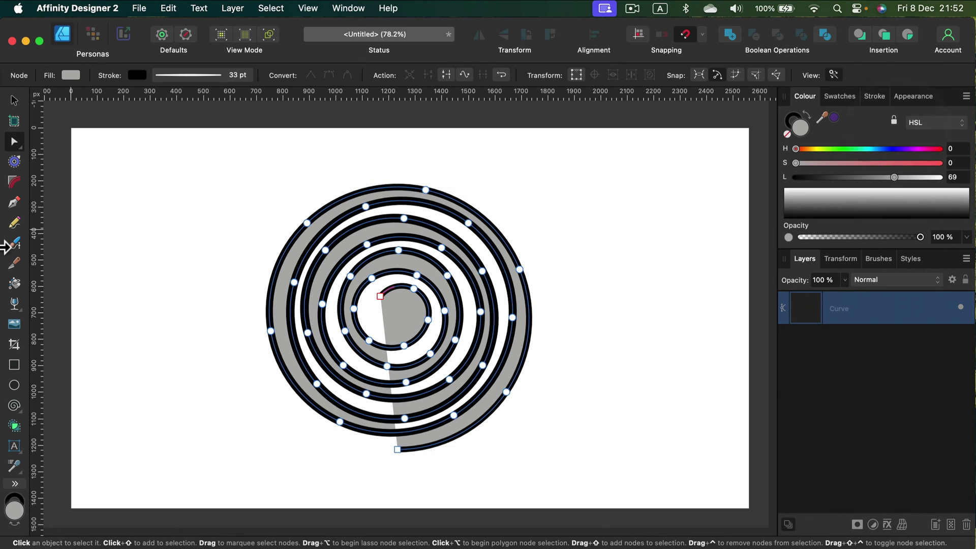
left_click_drag(432, 186, 428, 173)
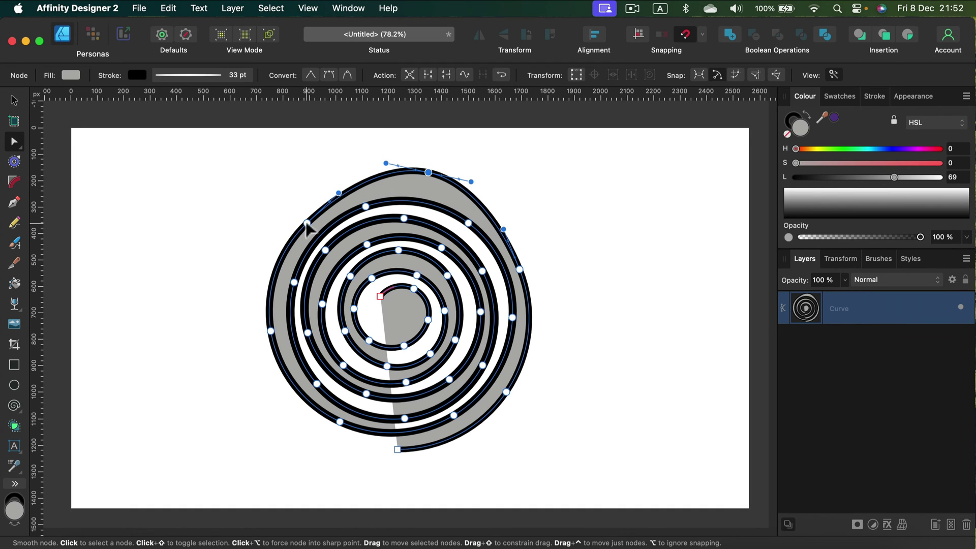
left_click_drag(307, 224, 294, 214)
left_click_drag(270, 331, 264, 335)
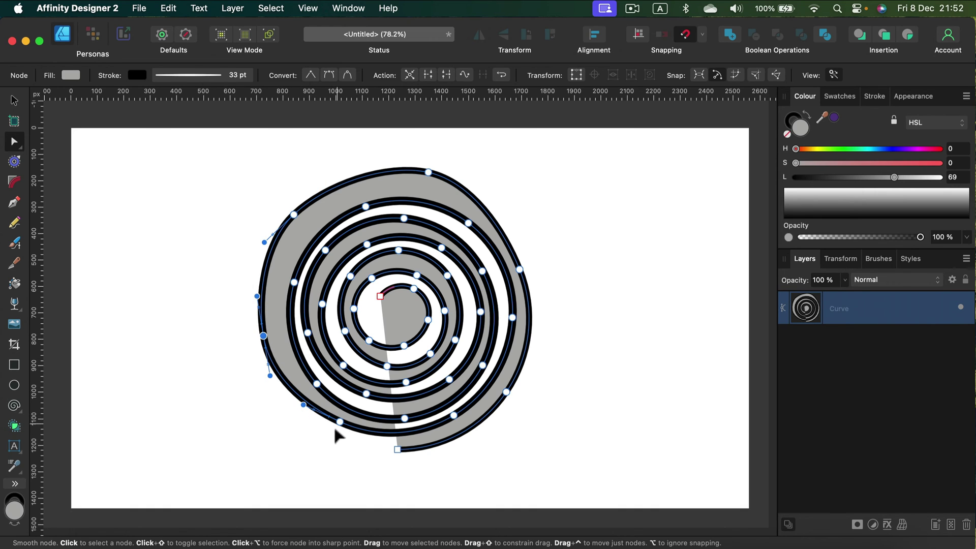
left_click_drag(335, 430, 332, 437)
left_click_drag(398, 451, 390, 436)
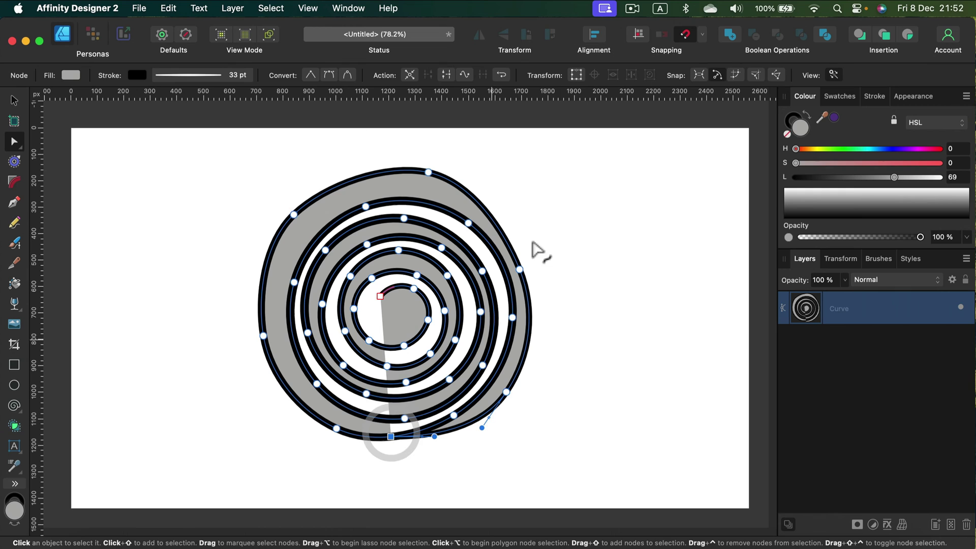
Merge the spiral into one shape and drag its end node down into a pointed tail.
left_click(731, 36)
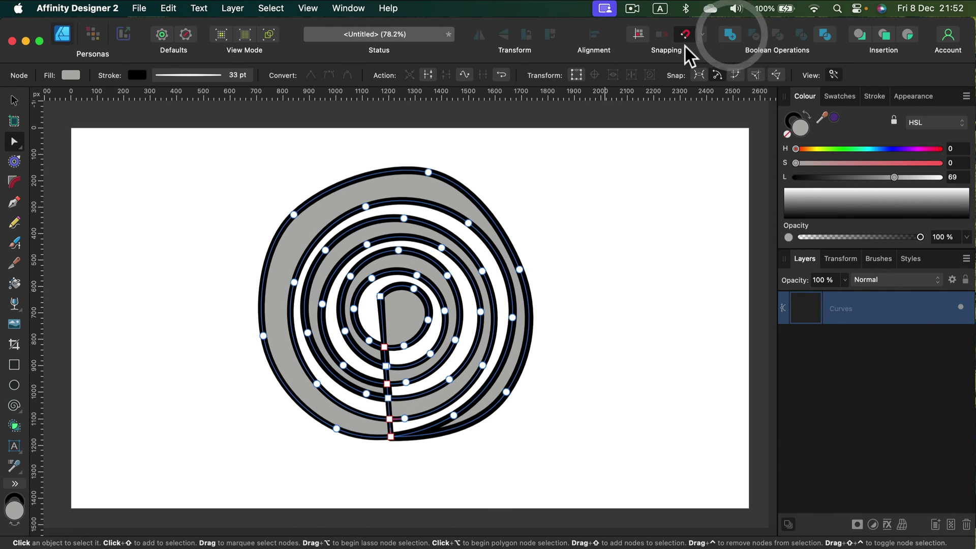
left_click_drag(391, 437, 394, 458)
mouse_move(380, 297)
left_mouse_down()
mouse_move(367, 292)
mouse_move(378, 300)
left_mouse_up()
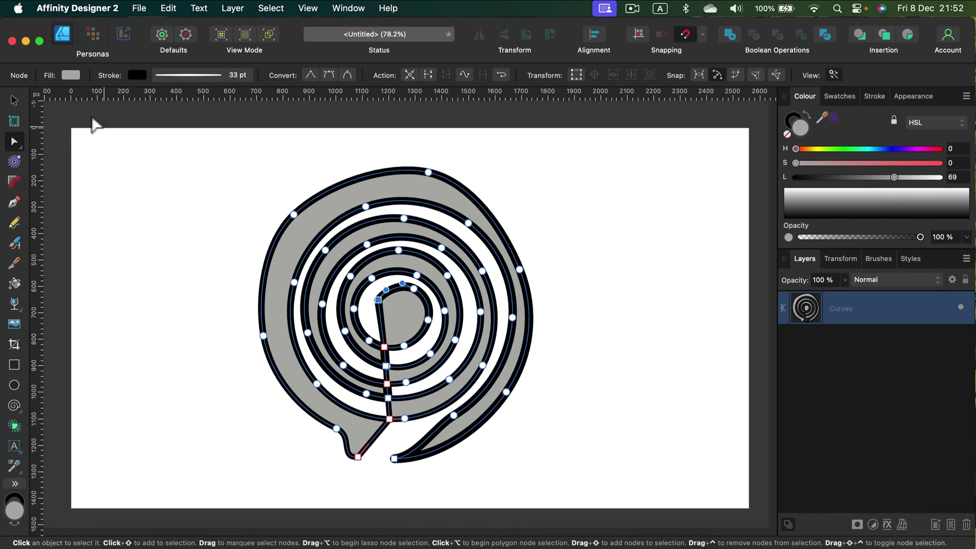
left_click(14, 101)
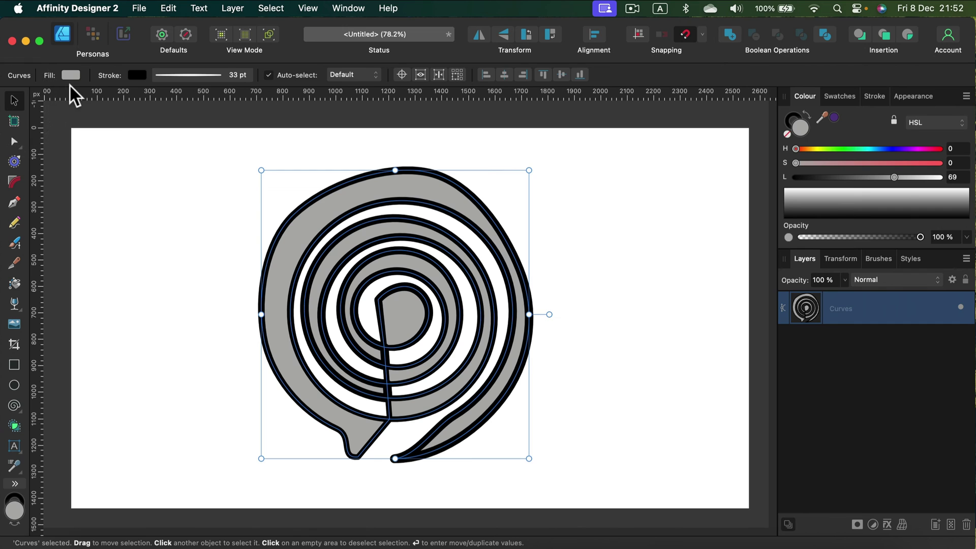
Delete the reshaped spiral, draw a new Shift-constrained spiral, and move it to the page centre.
key("BackSpace")
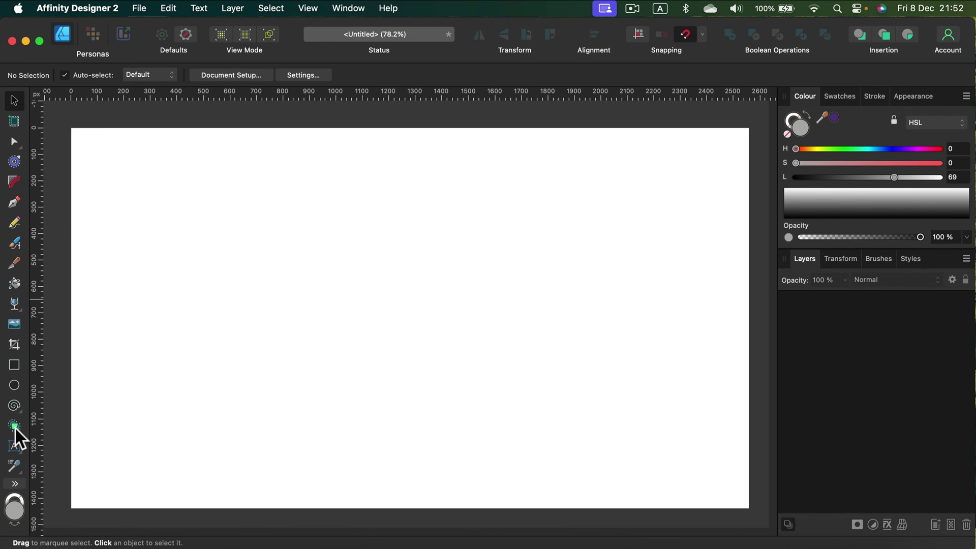
left_click(15, 407)
left_click_drag(331, 192, 348, 290)
key("shift")
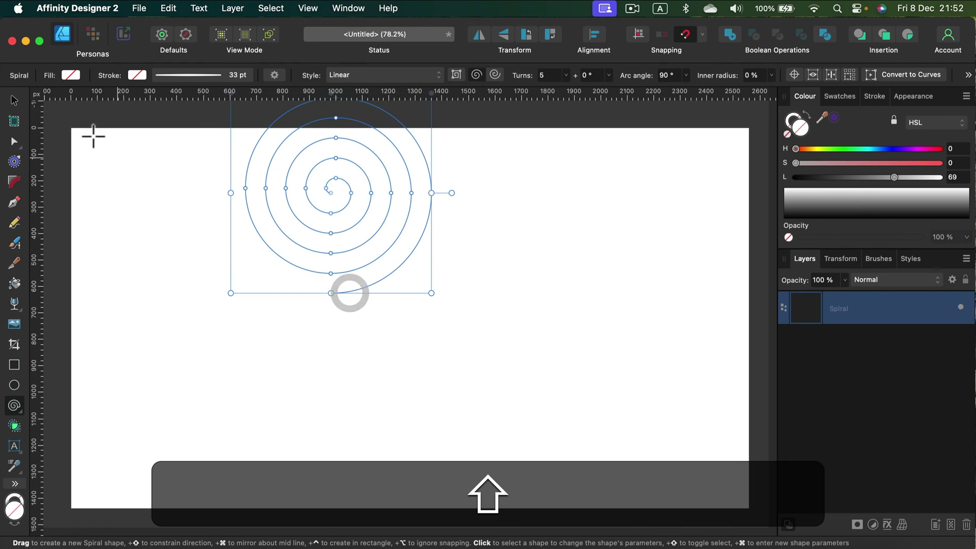
left_click(14, 100)
left_click_drag(346, 199, 439, 322)
Set the spiral's stroke colour to black.
left_click(788, 116)
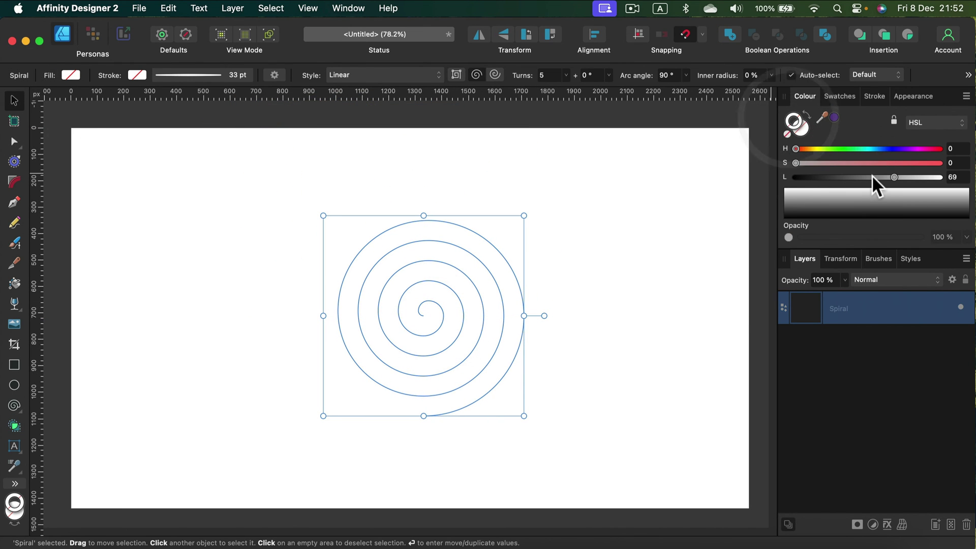
left_click_drag(871, 176, 795, 177)
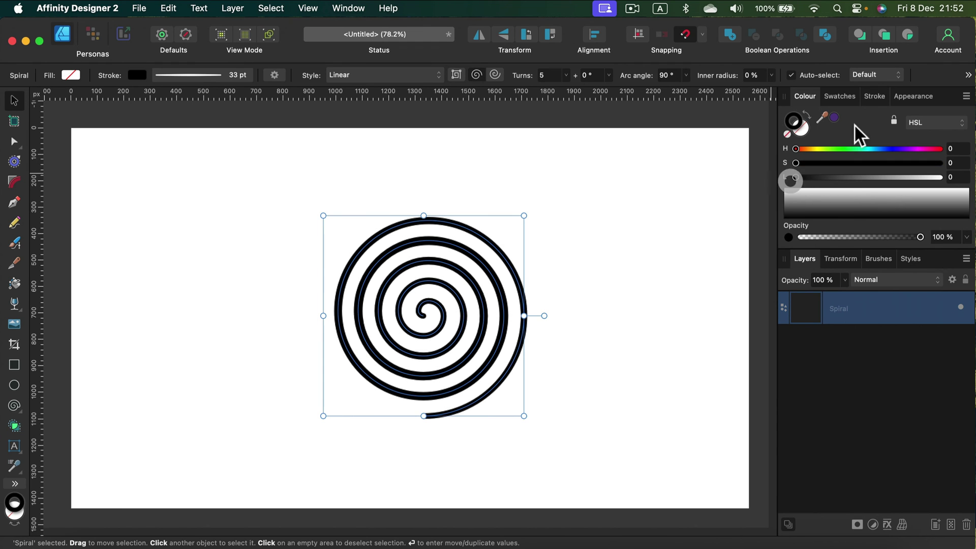
left_click(829, 96)
Taper the 33 pt stroke with the Pressure graph, then reset it to uniform width.
left_click(875, 96)
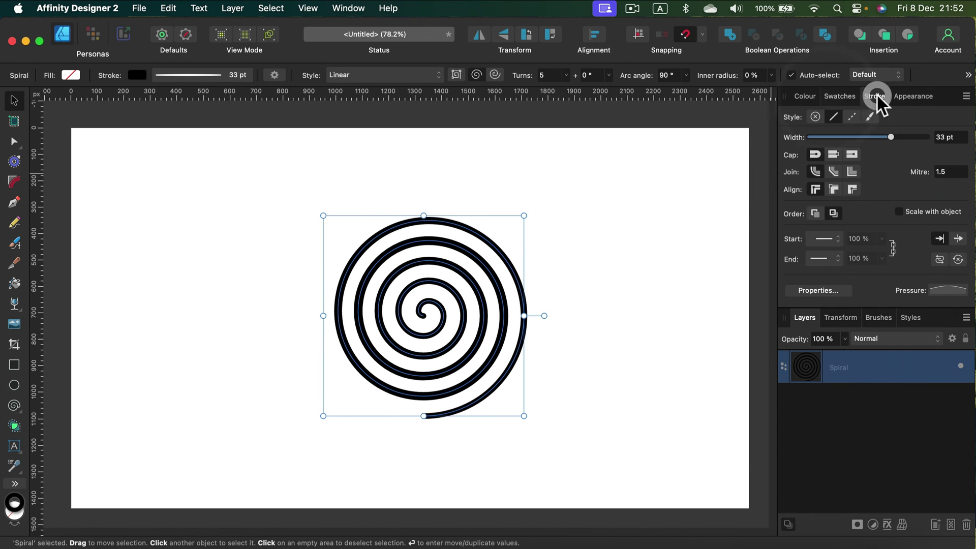
left_click(934, 290)
mouse_move(805, 341)
left_mouse_down()
mouse_move(803, 441)
mouse_move(812, 337)
mouse_move(805, 395)
left_mouse_up()
left_click(955, 418)
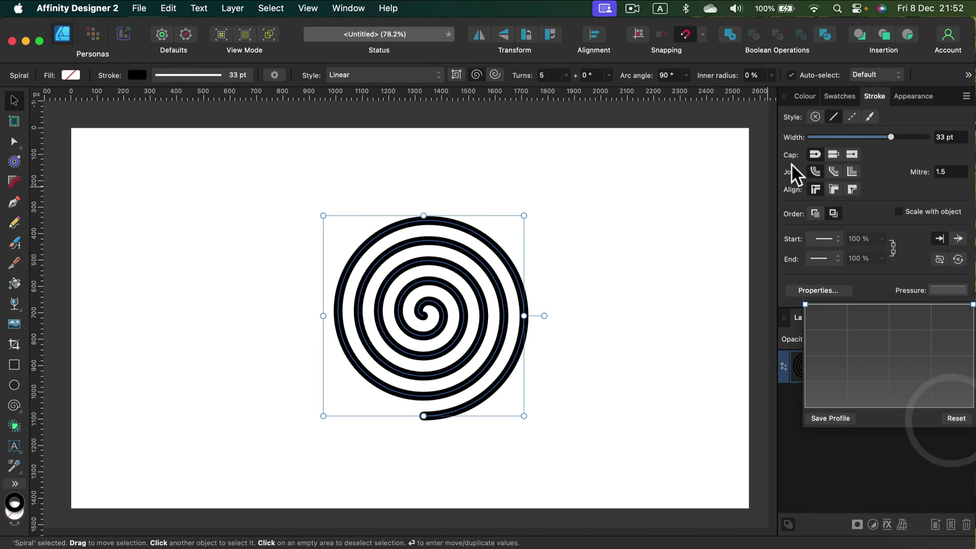
left_click(863, 145)
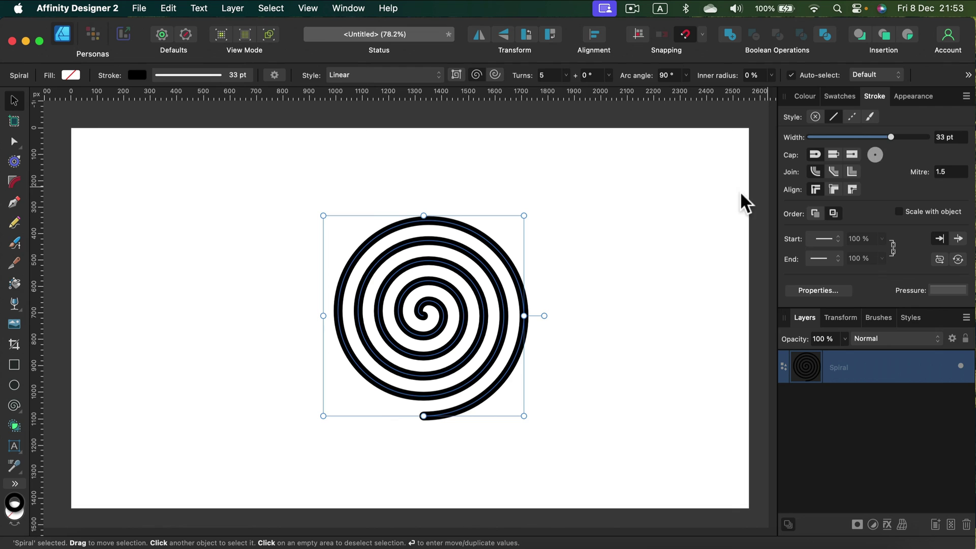
left_click(554, 261)
left_click(524, 291)
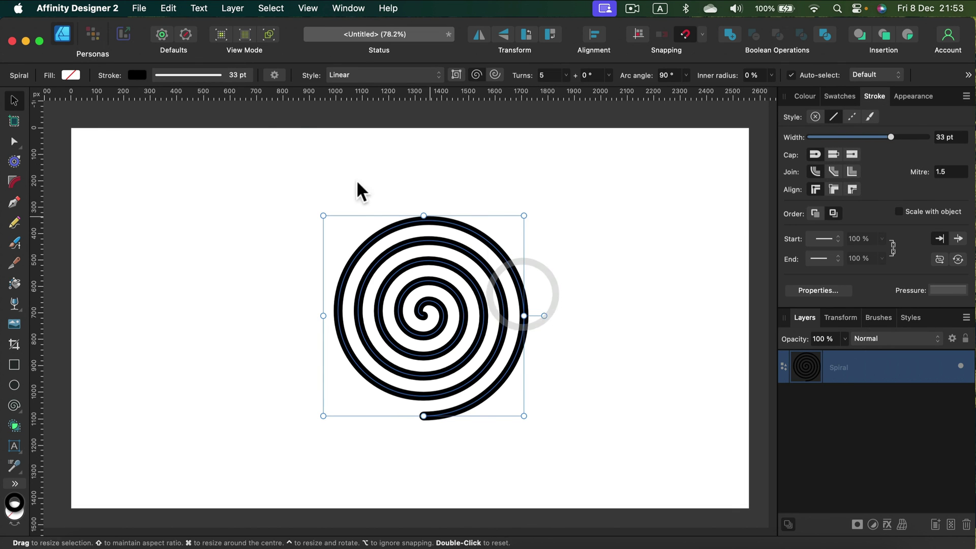
Use Layer > Expand Stroke on the spiral and set its fill to cyan (H 191, S 100, L 53).
left_click(230, 10)
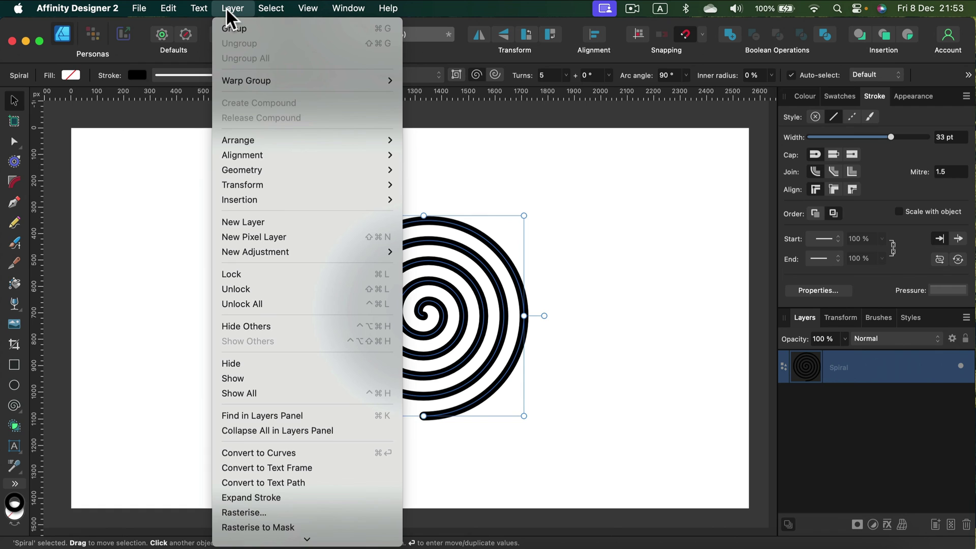
left_click(290, 498)
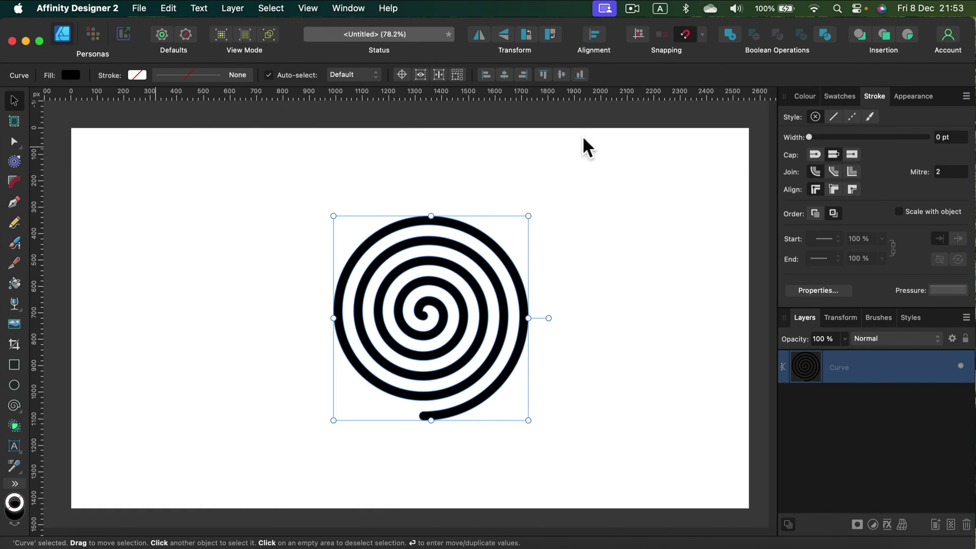
left_click(802, 97)
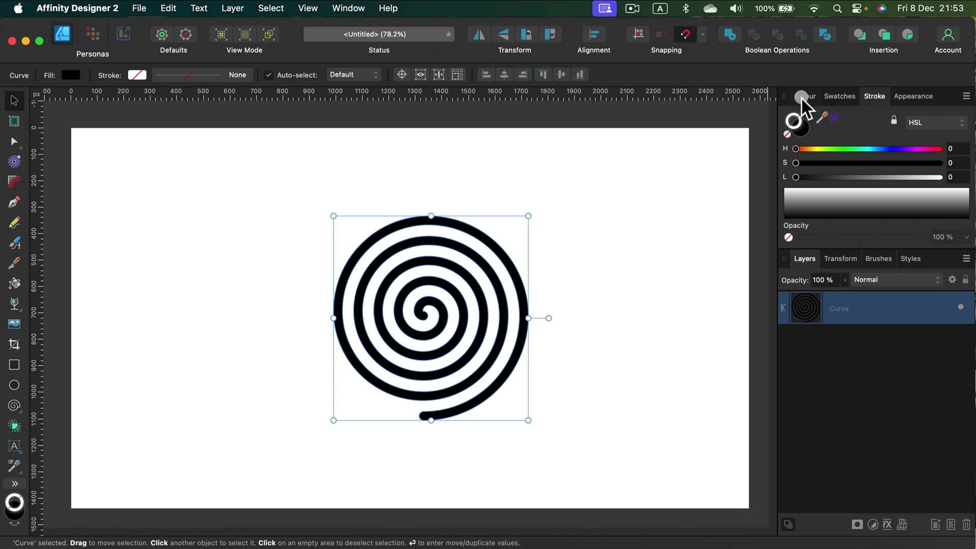
left_click(801, 129)
left_click_drag(822, 148, 870, 181)
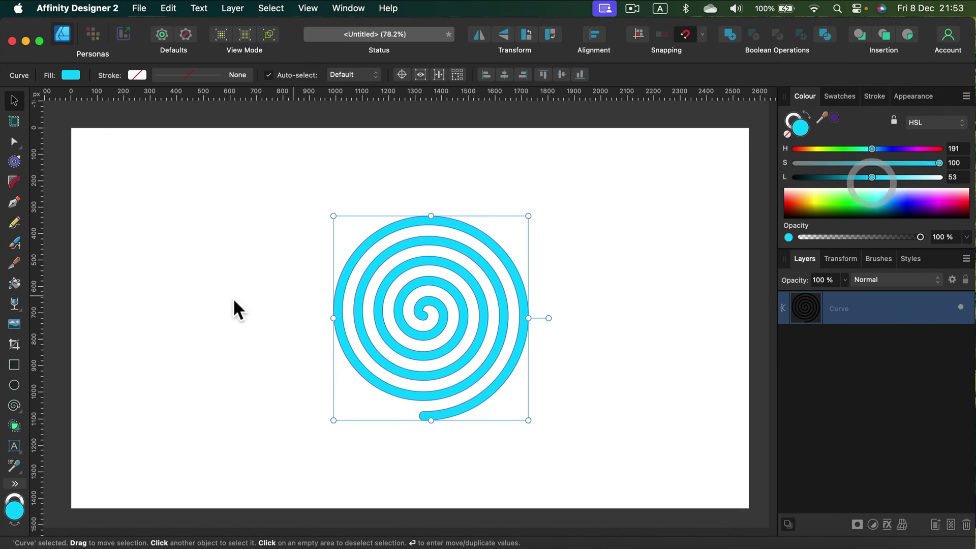
left_click(20, 142)
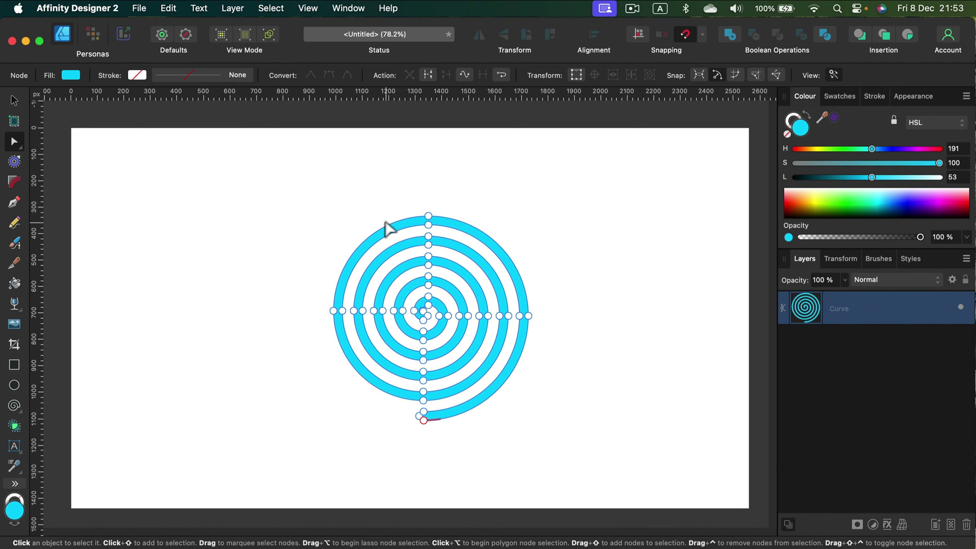
Pull a node on the inner left coil outward, then marquee-select the whole cyan spiral.
key("super+equal")
key("super+equal")
key("super+equal")
key("super+equal")
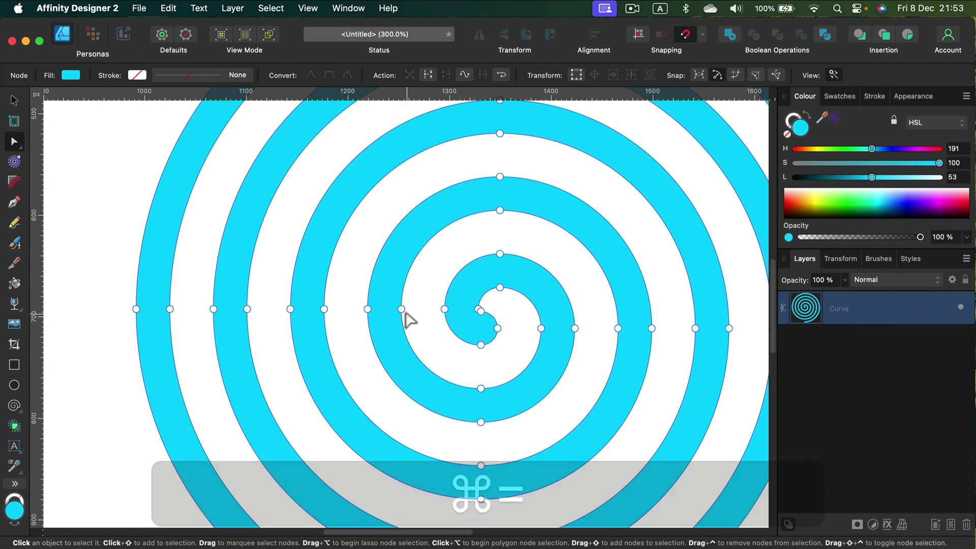
left_click_drag(401, 309, 366, 315)
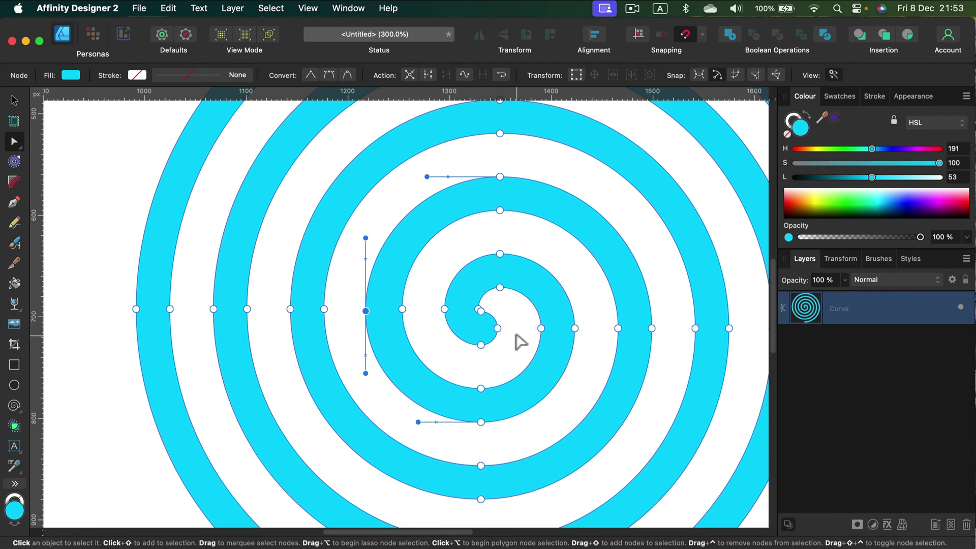
key("super+minus")
key("super+minus")
key("super+minus")
key("super+minus")
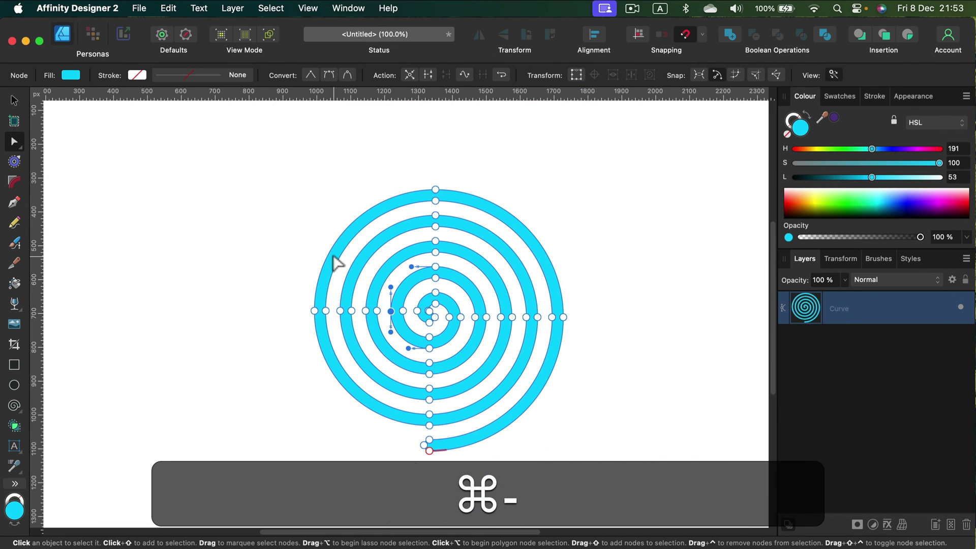
left_click(15, 100)
left_click_drag(264, 184, 646, 467)
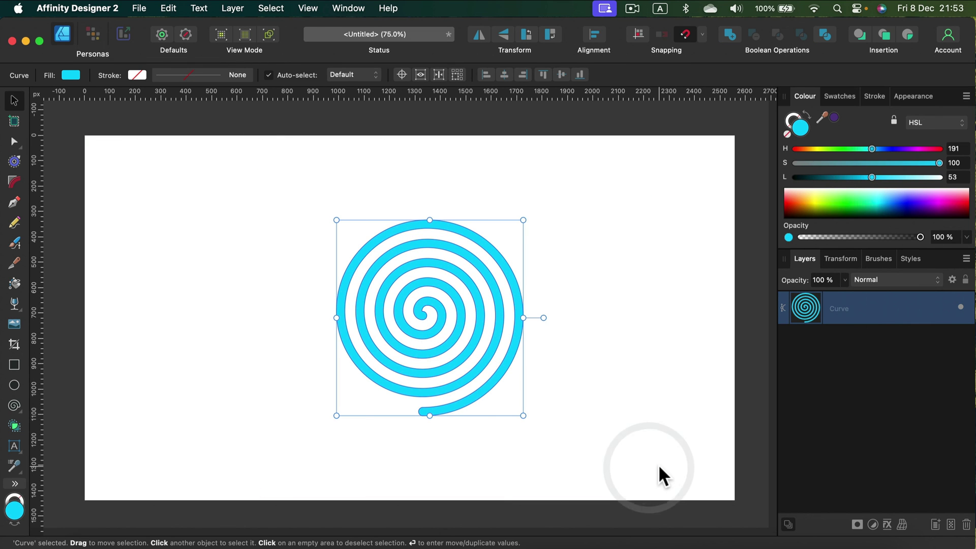
Remove the selected cyan spiral with Backspace.
key("BackSpace")
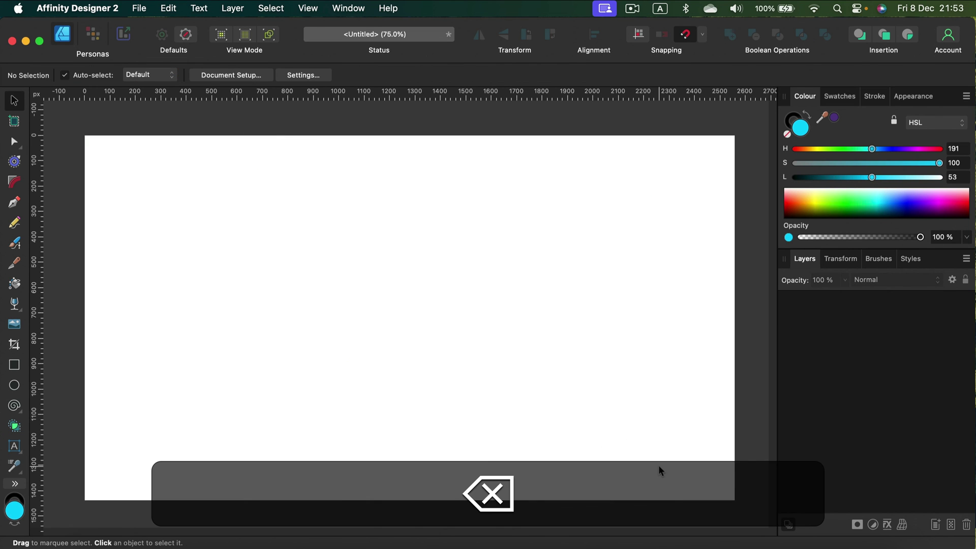